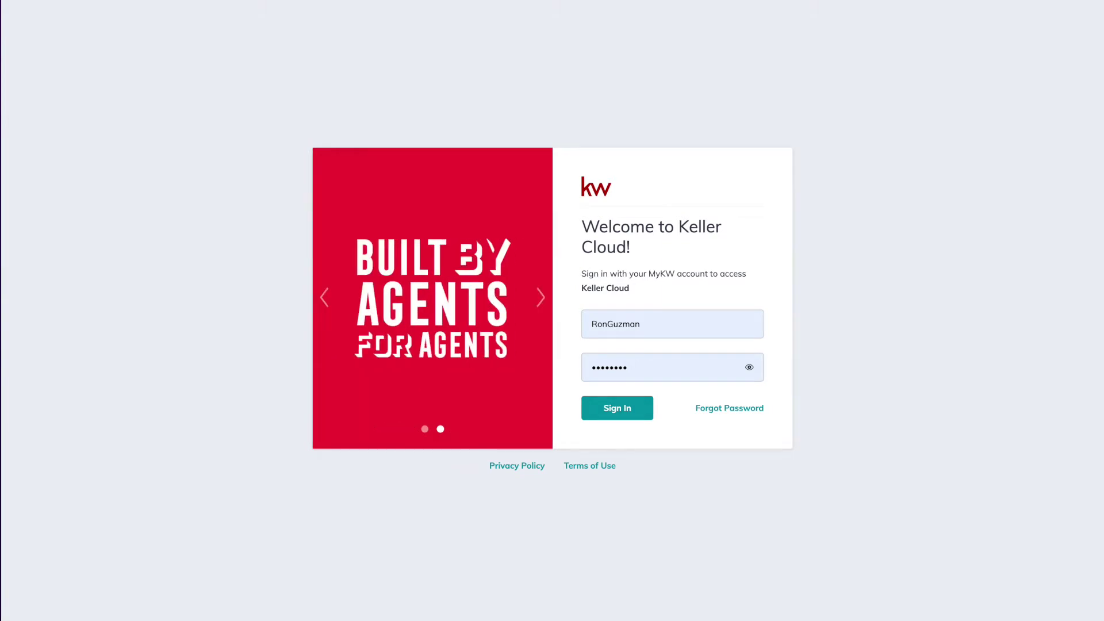
Sign in to Keller Cloud with the MyKW username and password
left_click(613, 408)
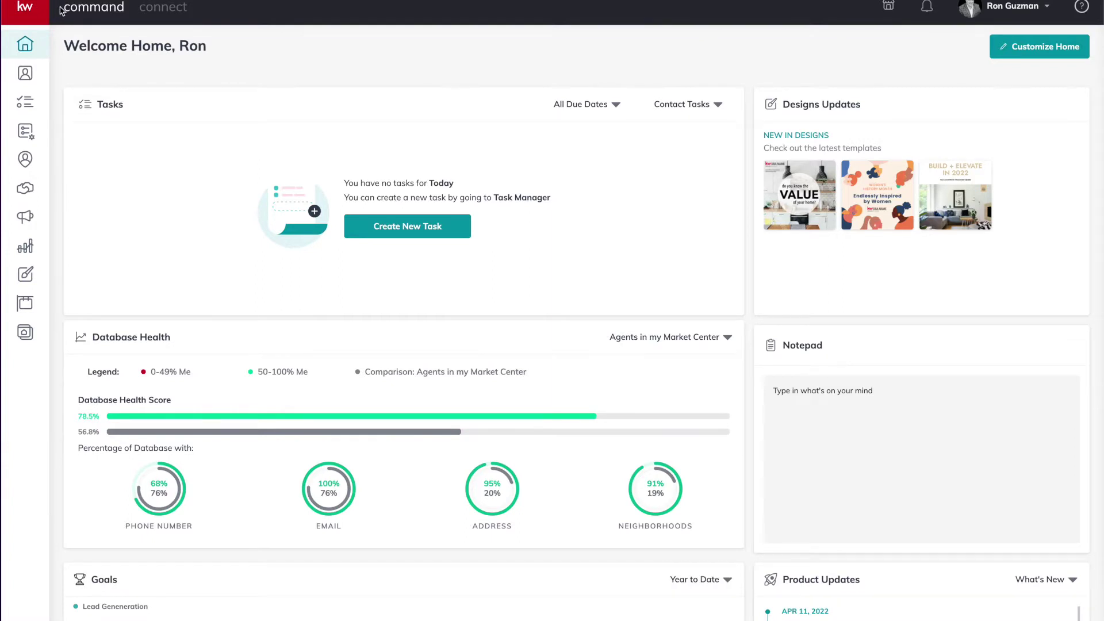
Go to Contacts through the expanded left navigation and start a new contact with Add Contact
left_click(24, 8)
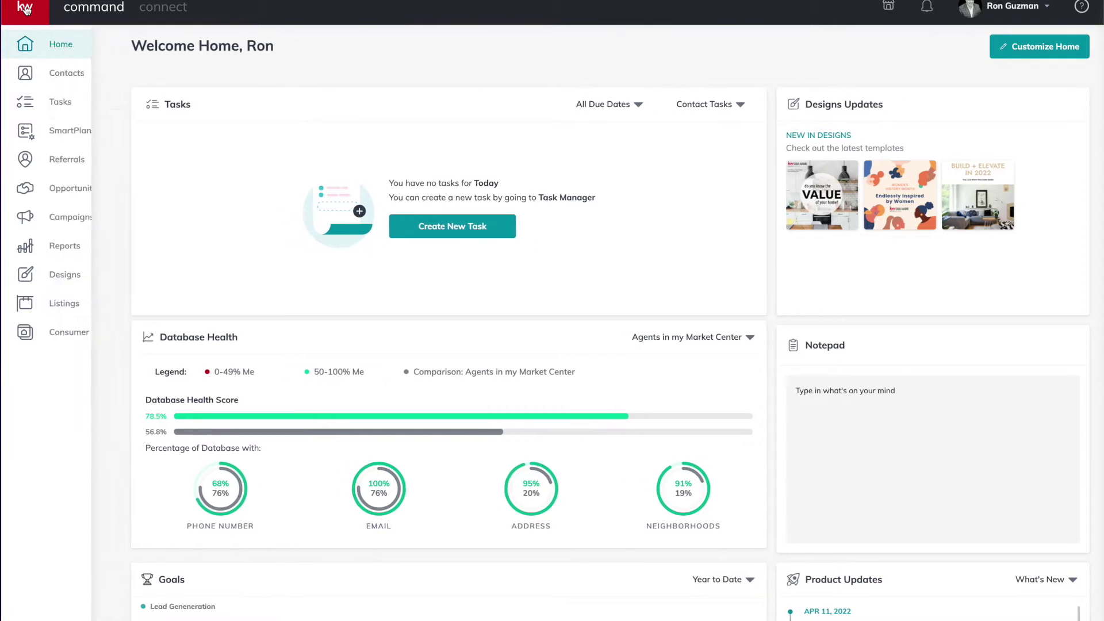
left_click(39, 77)
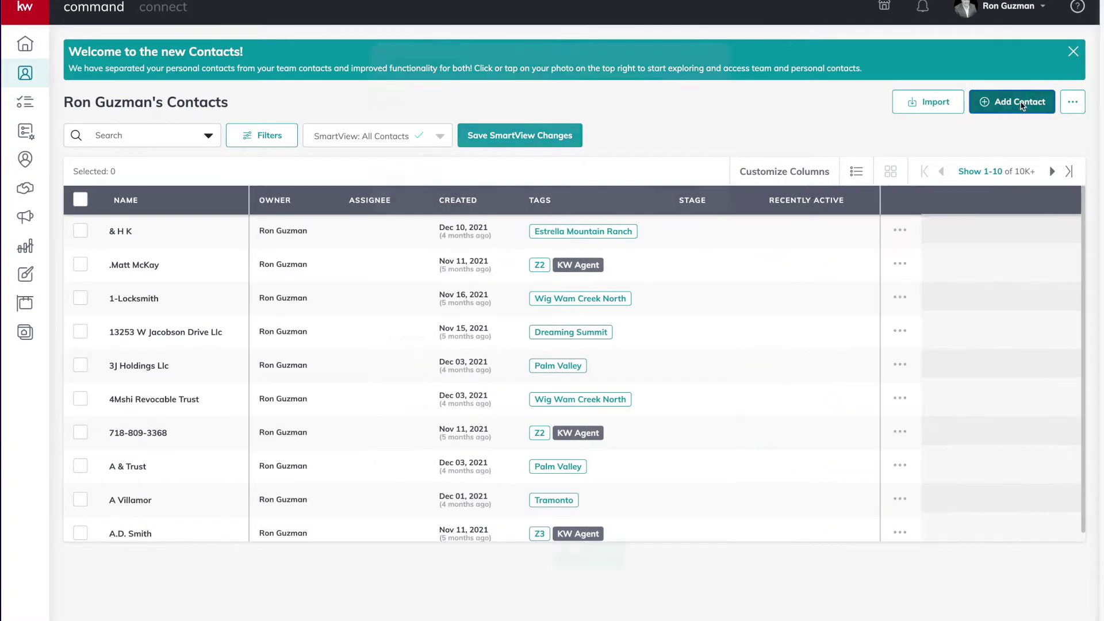
left_click(1011, 103)
Enter the contact's full name and add a Spouse relationship linked to the spouse's name
left_click(625, 125)
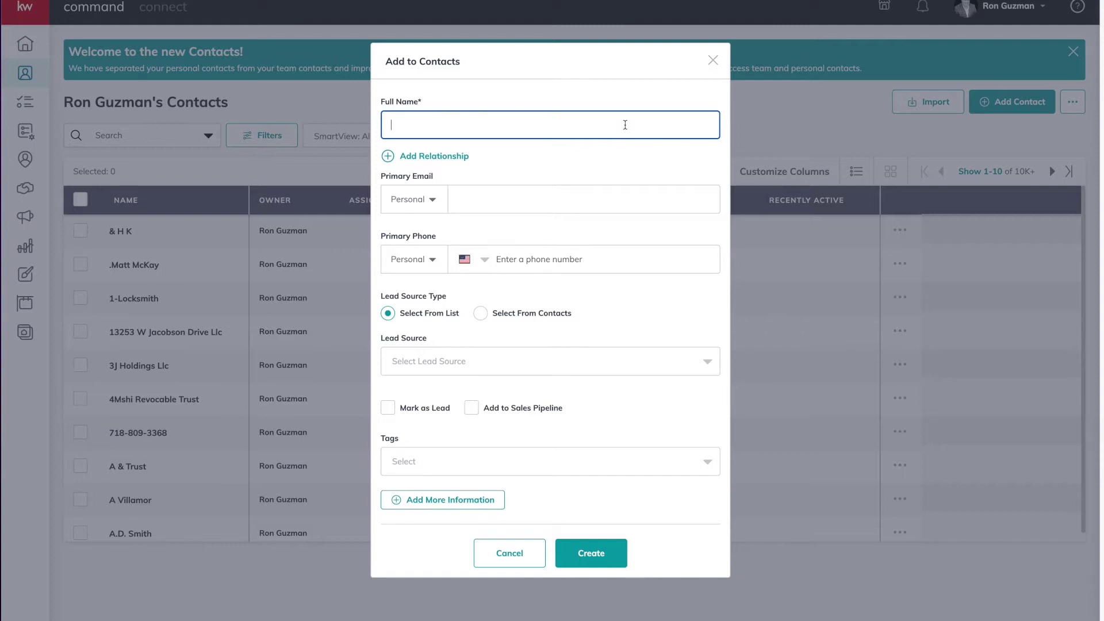
left_click(426, 156)
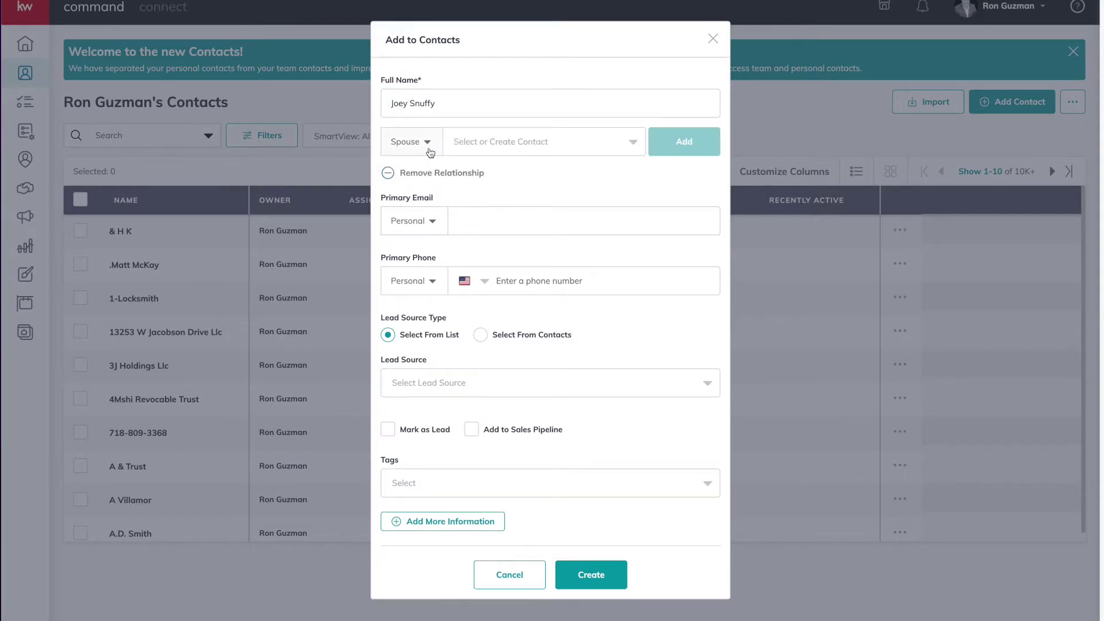
left_click(428, 148)
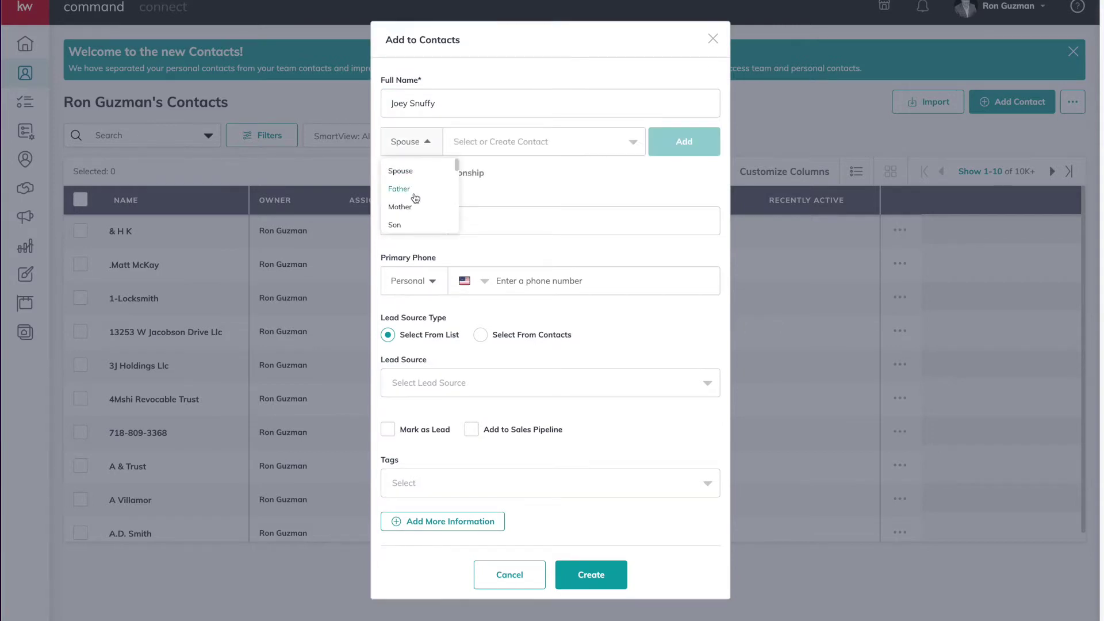
left_click(474, 141)
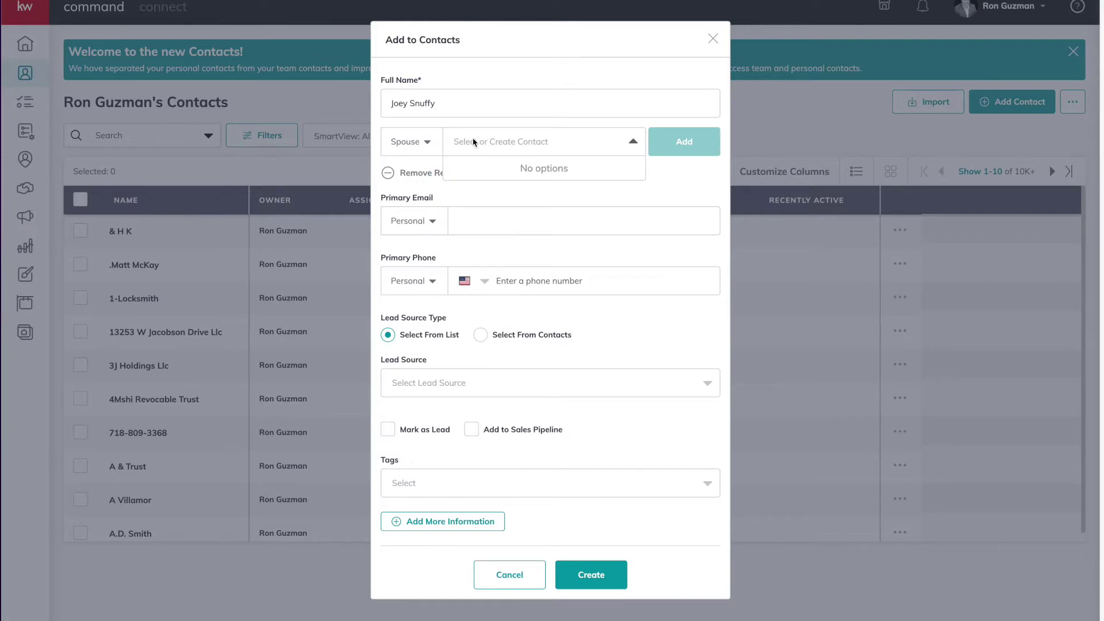
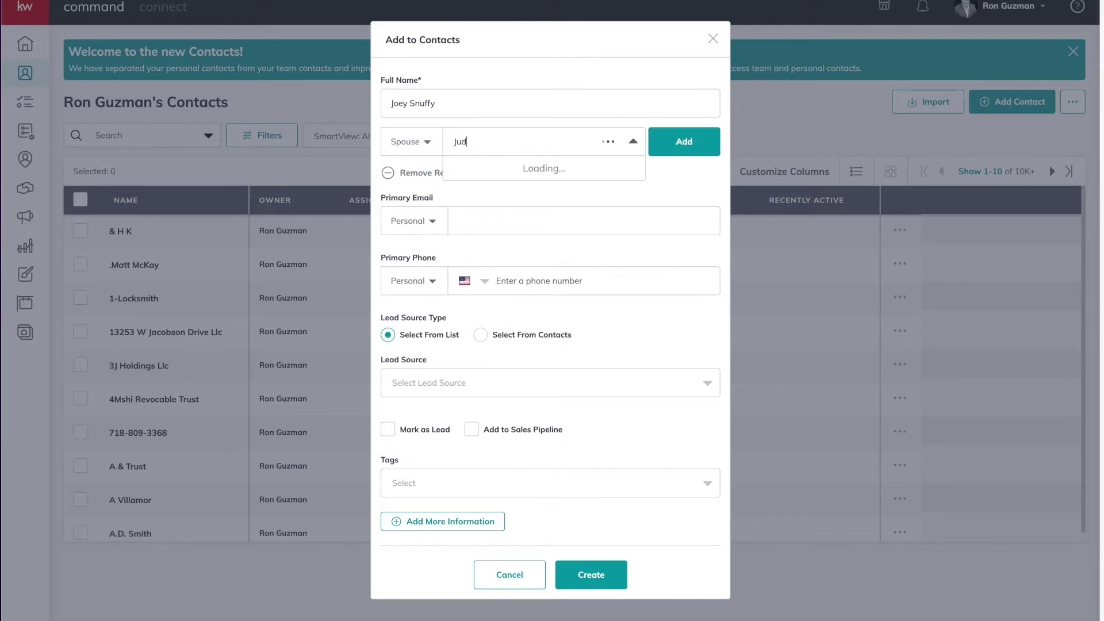
left_click(685, 149)
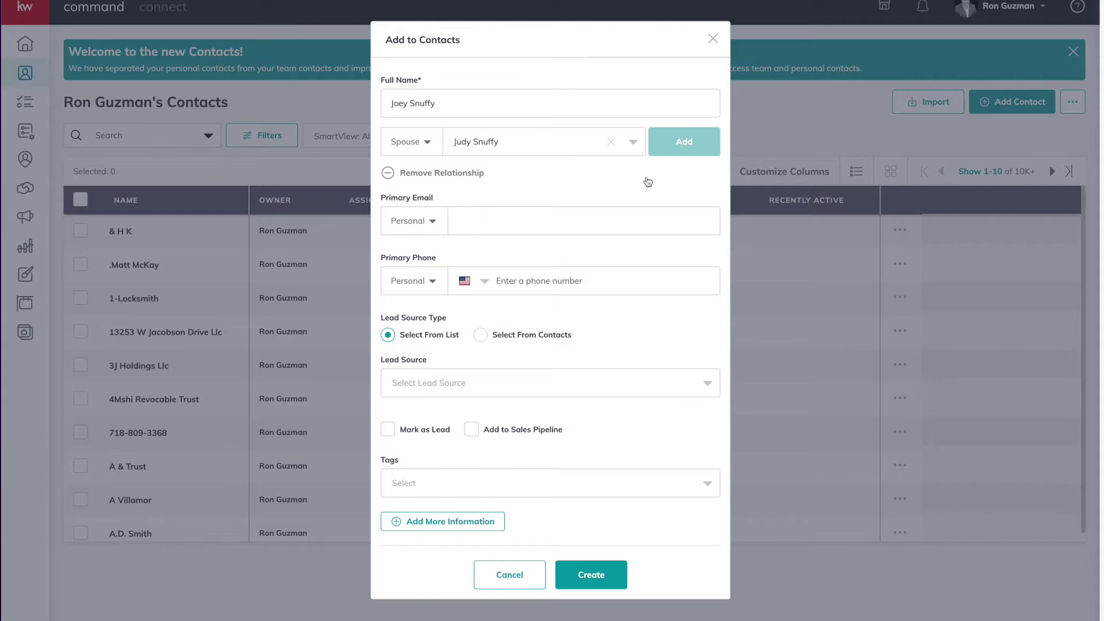
Fill in the contact's primary email and accept the suggested primary phone number
left_click(494, 222)
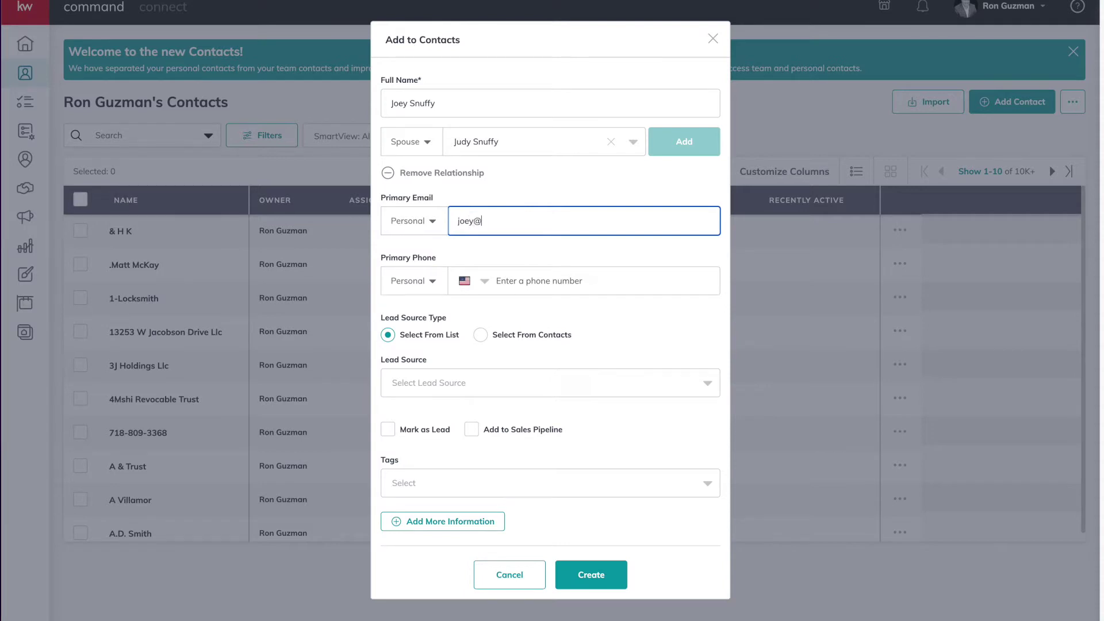
left_click(509, 276)
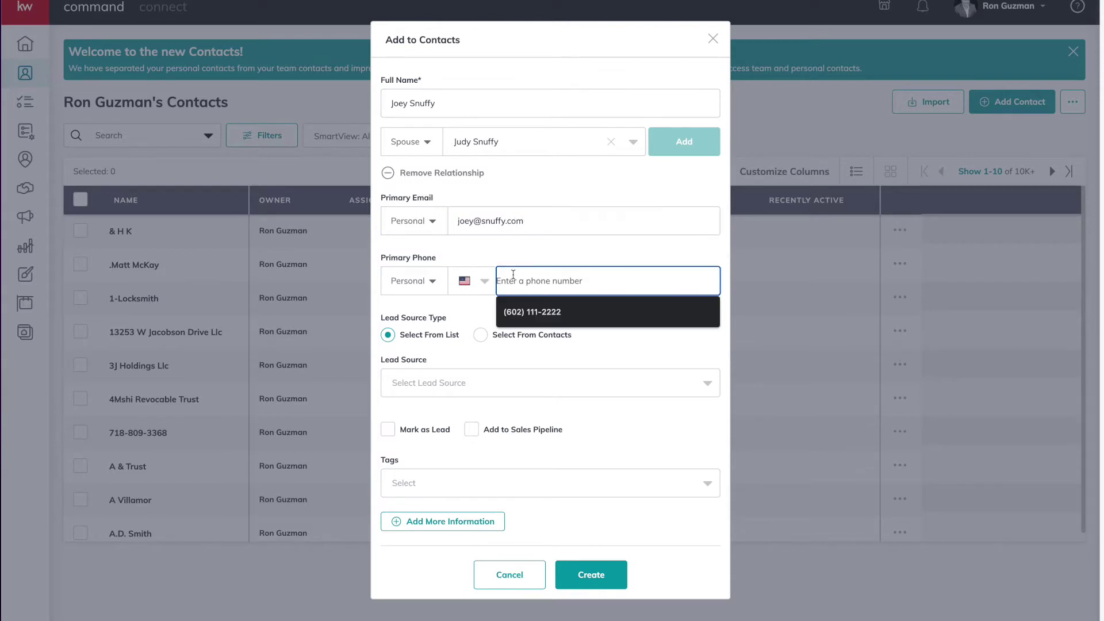
left_click(526, 312)
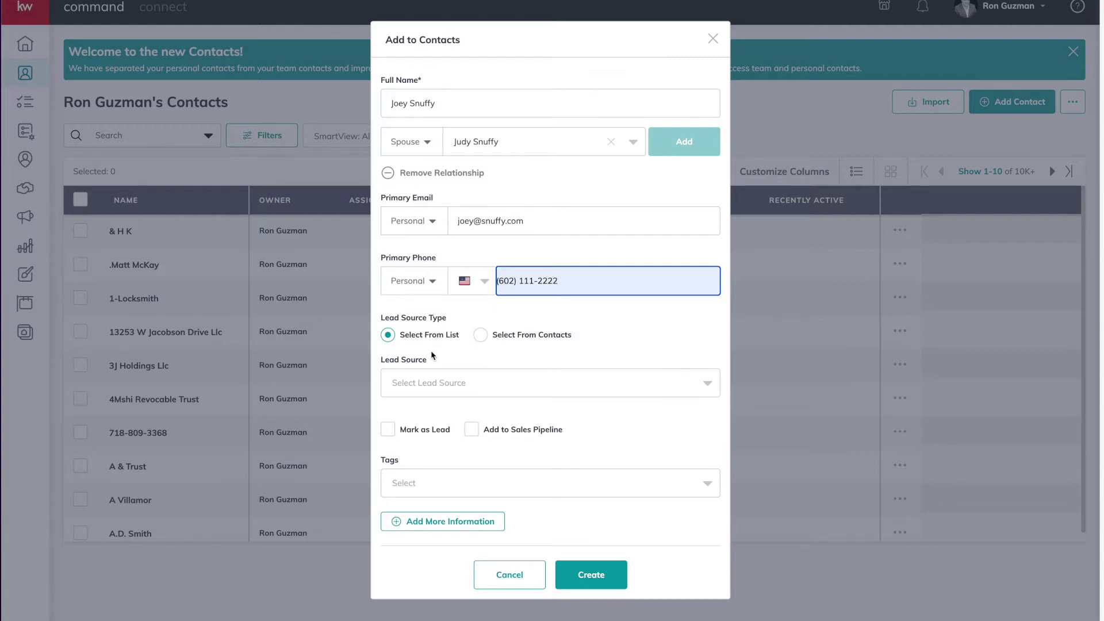
Set the lead source to Buyer, choosing from the list rather than from contacts
left_click(449, 390)
scroll(546, 451, "down", 2)
scroll(546, 450, "down", 4)
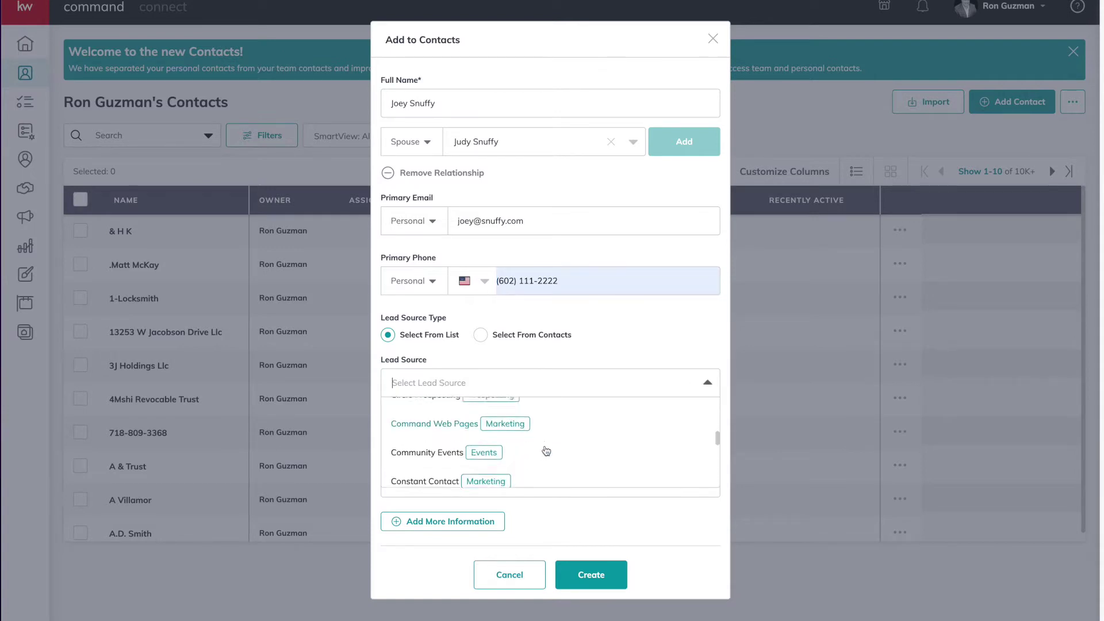
scroll(547, 451, "down", 5)
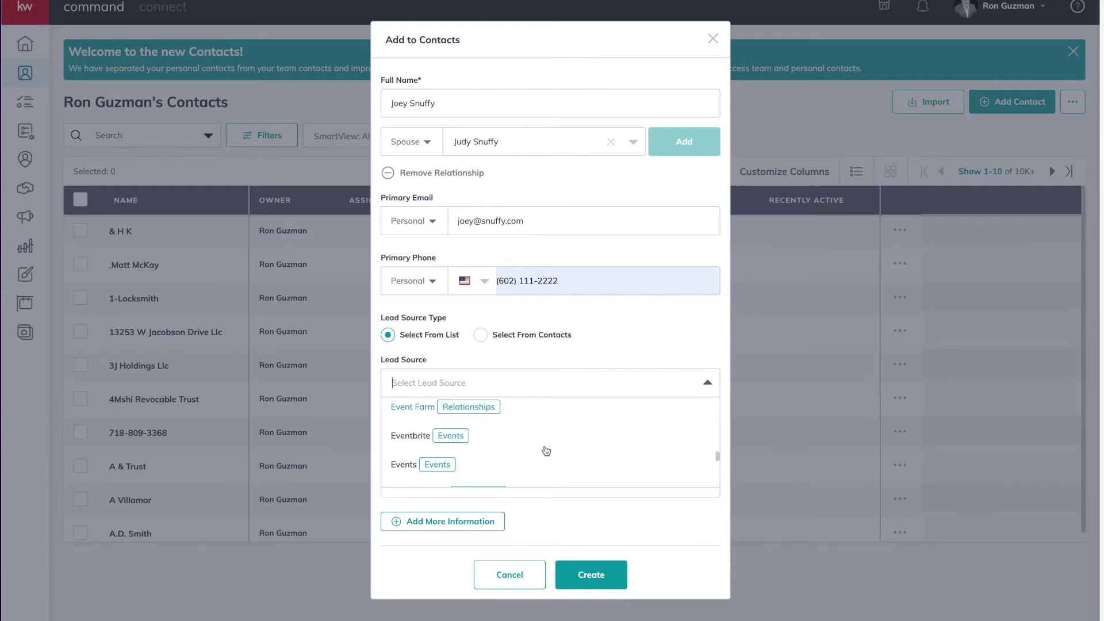
scroll(546, 451, "down", 5)
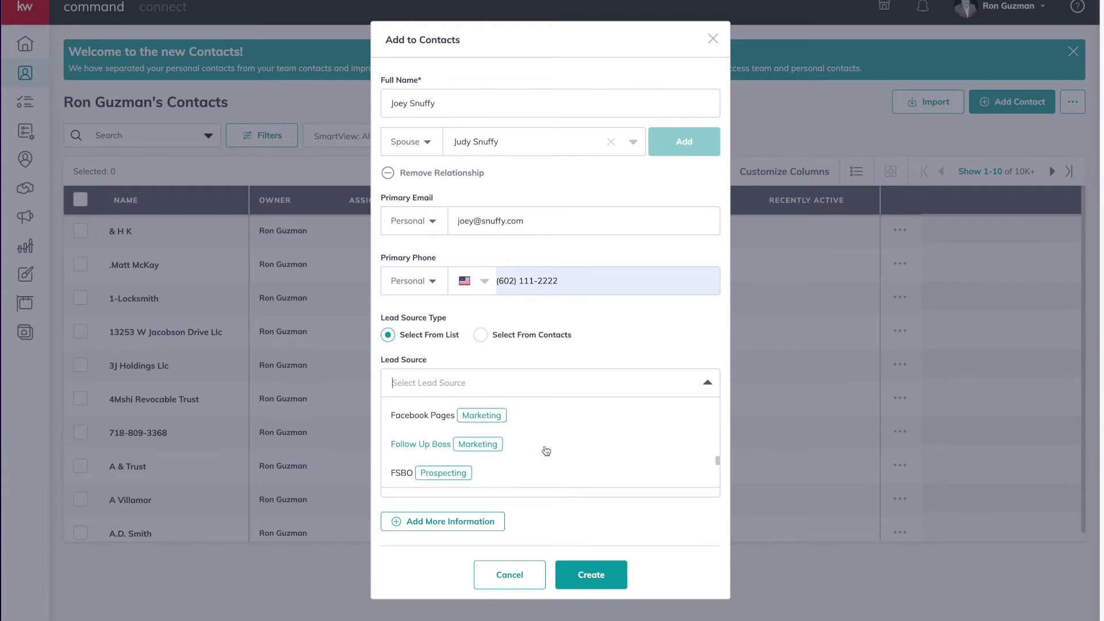
left_click(482, 336)
left_click(510, 387)
left_click(510, 387)
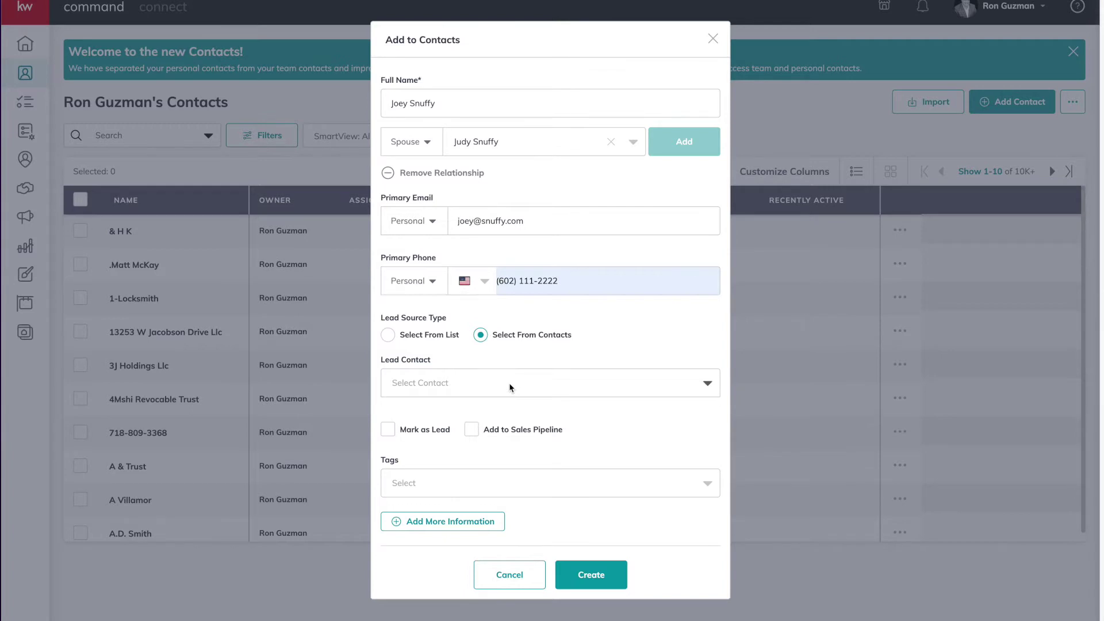
key("shift+Tab")
key("Left")
left_click(507, 380)
scroll(532, 419, "down", 3)
scroll(532, 419, "down", 2)
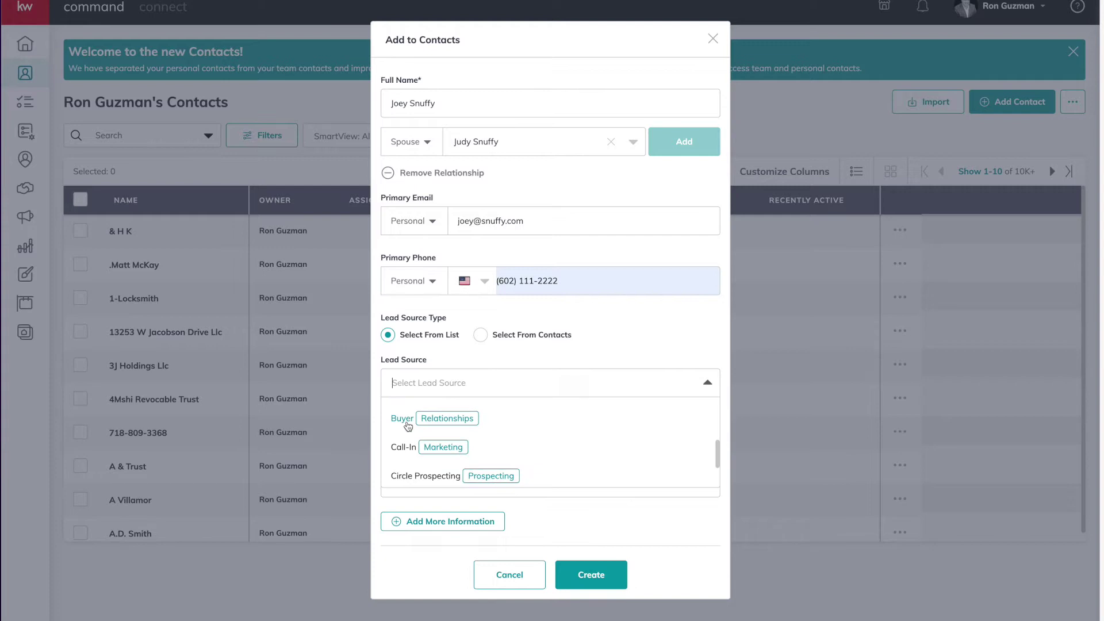
left_click(402, 418)
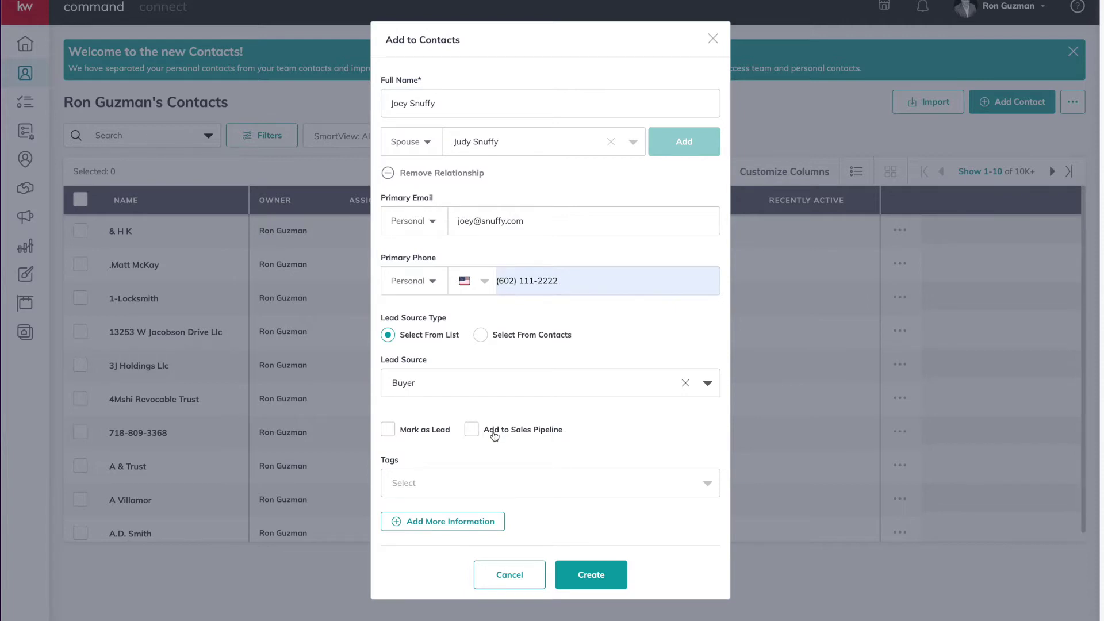
Tag the contact Buyer and add a custom green 'test' tag, revealing the extra information sections
left_click(471, 486)
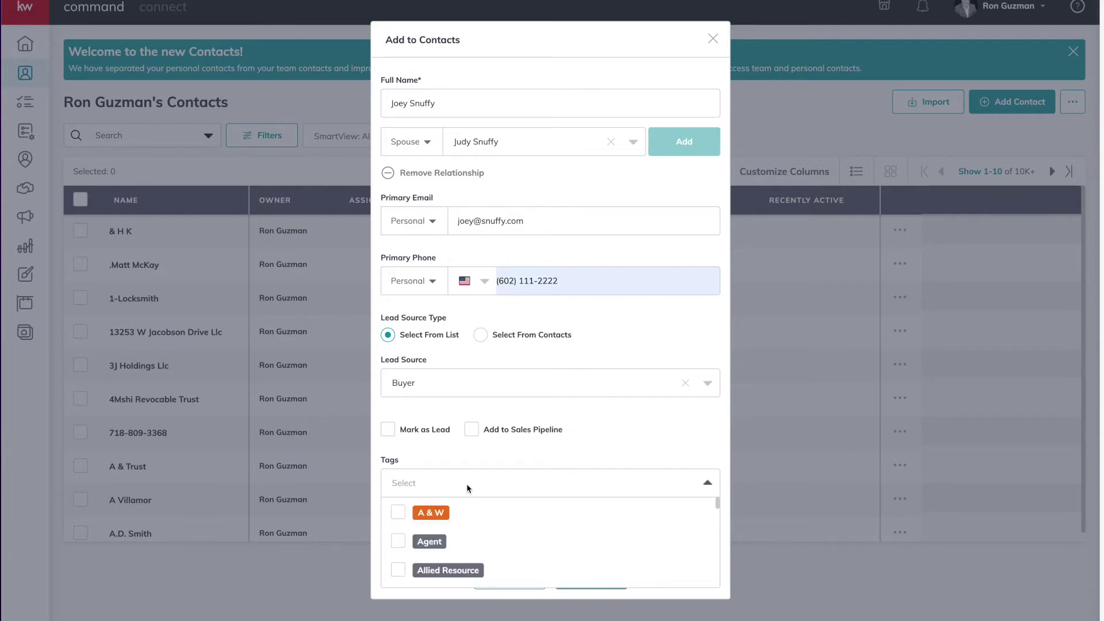
type("buyer")
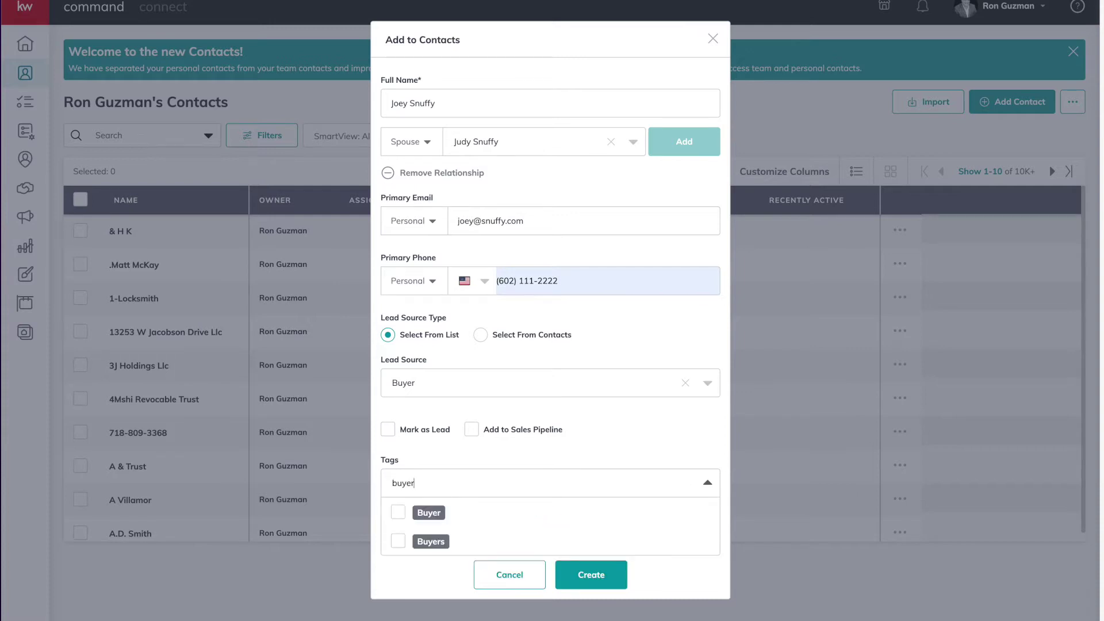
key("Return")
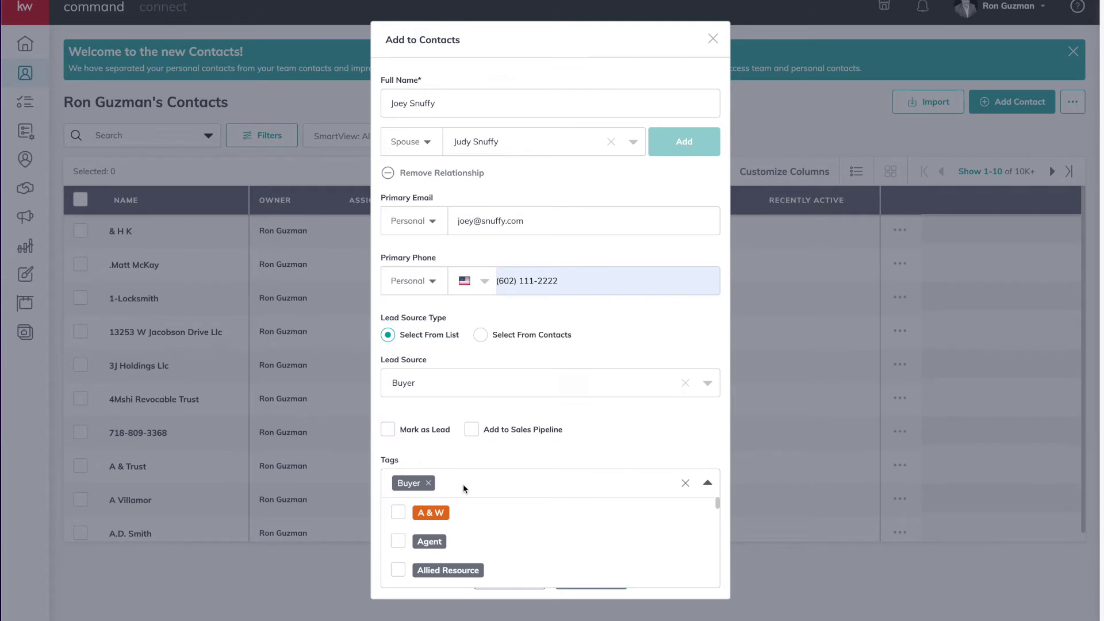
type("te")
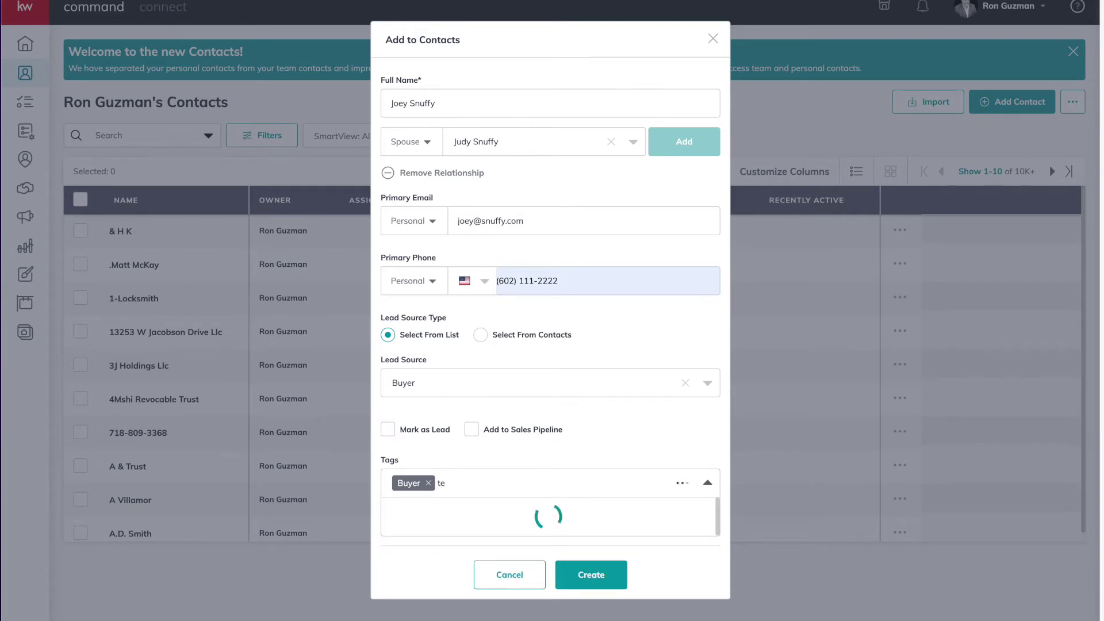
type("st")
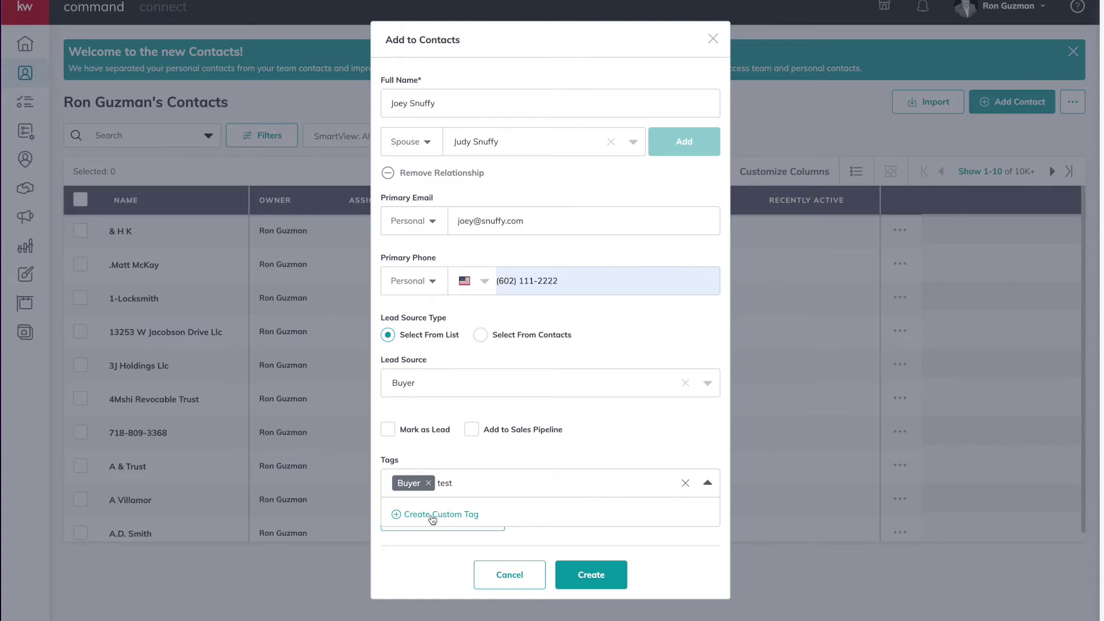
left_click(432, 515)
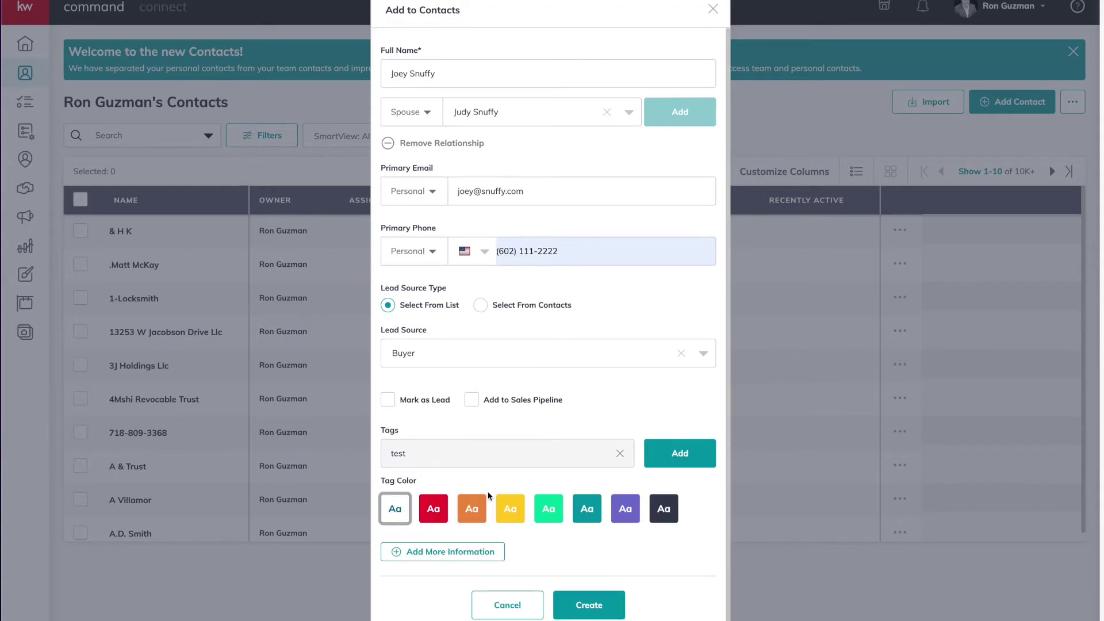
left_click(549, 508)
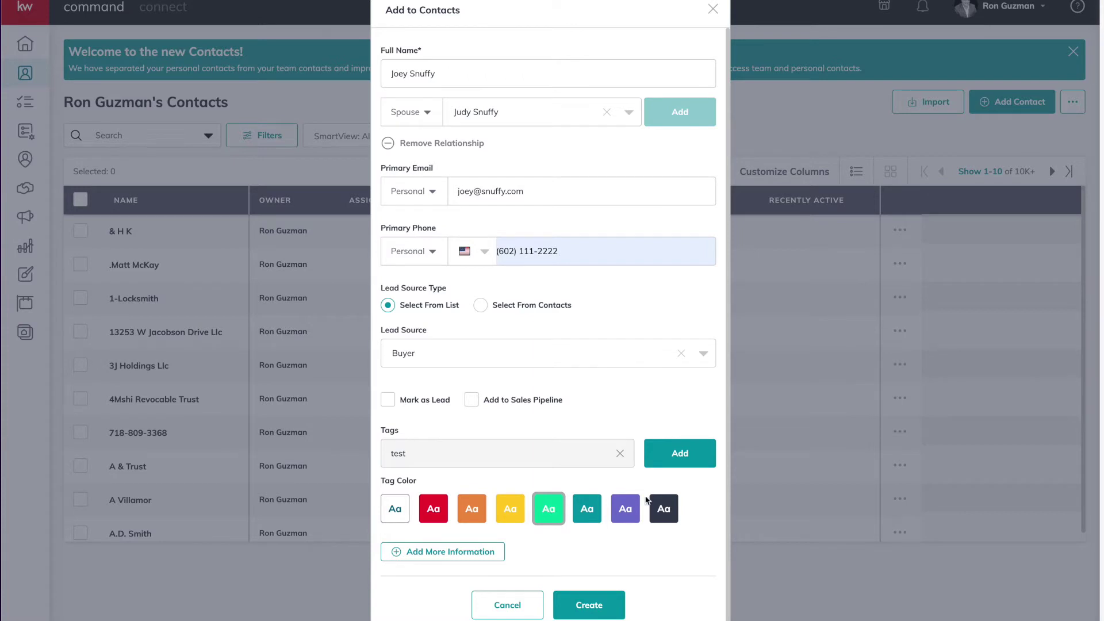
left_click(671, 458)
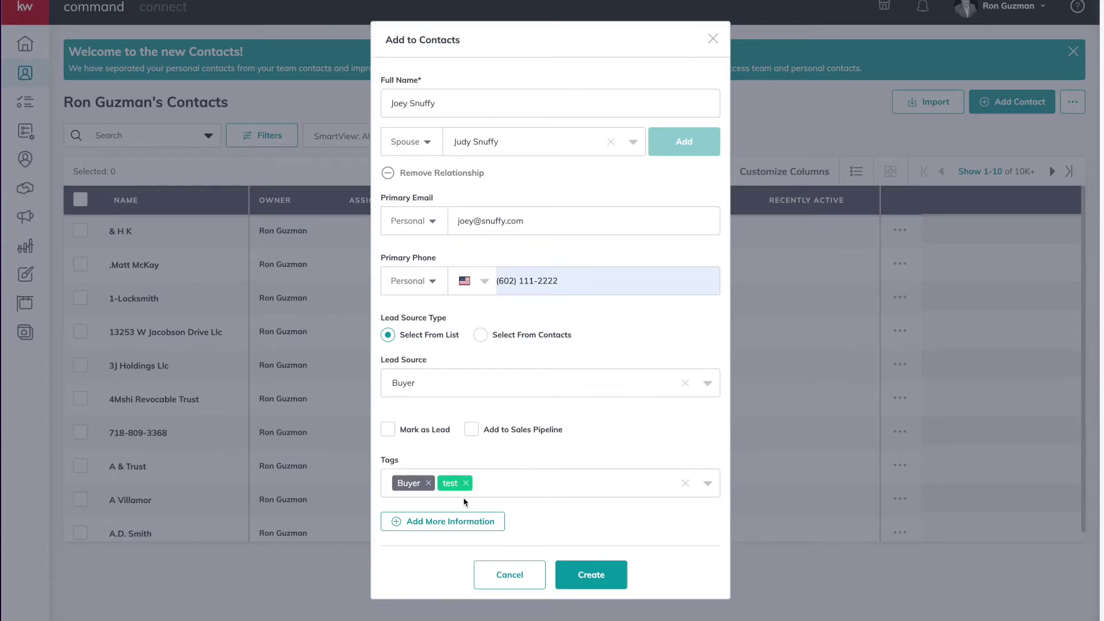
left_click(460, 519)
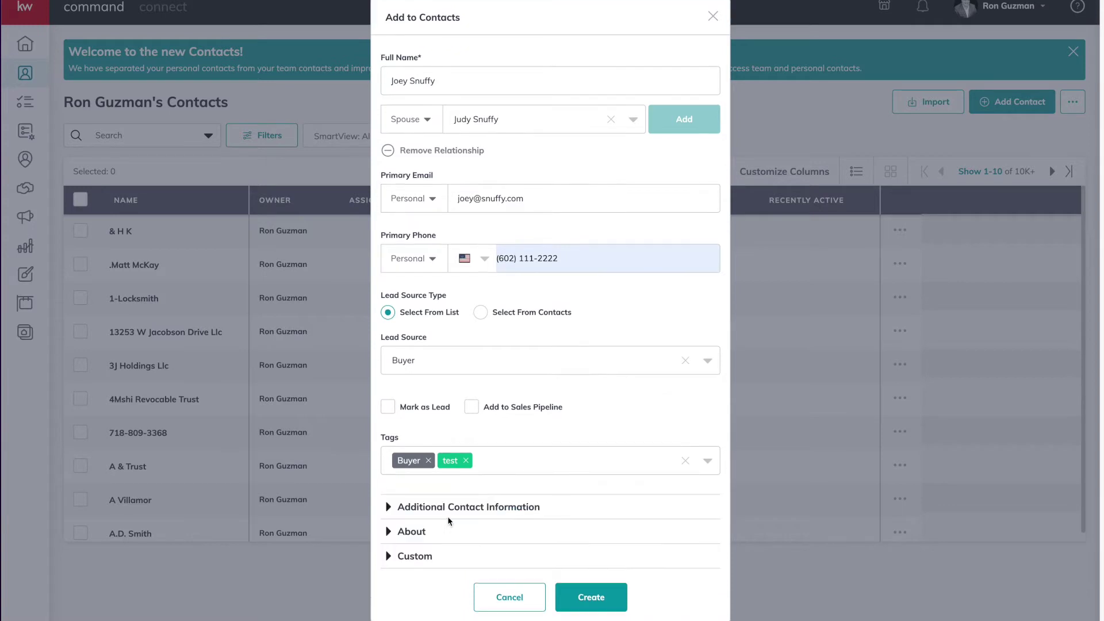
Expand Additional Contact Information and make Phone the preferred method of contact
left_click(462, 507)
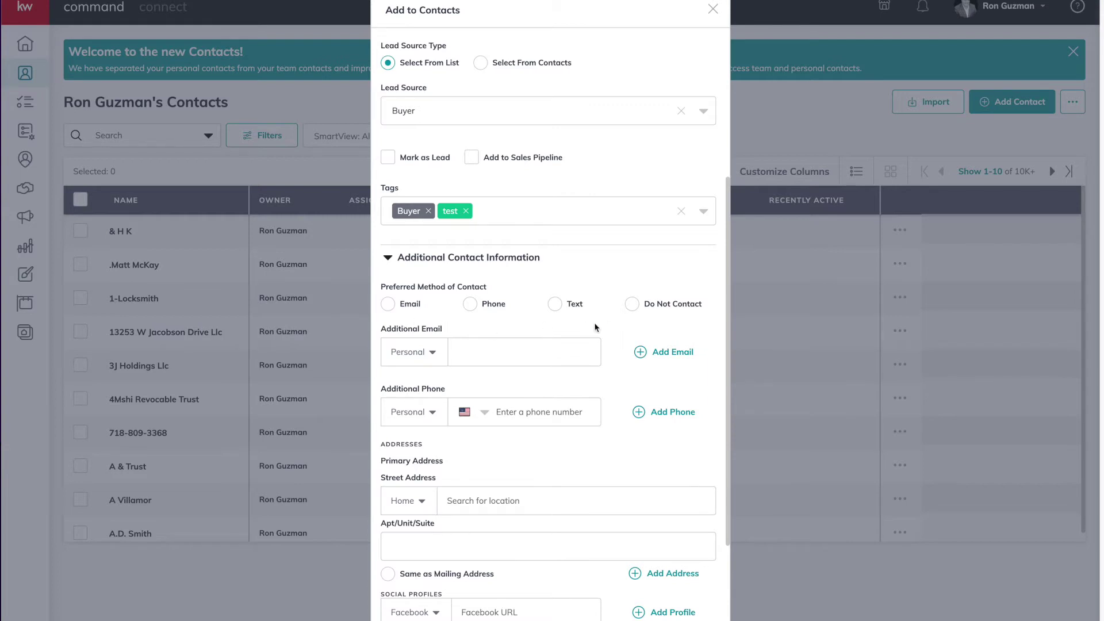
left_click(470, 305)
scroll(470, 305, "down", 1)
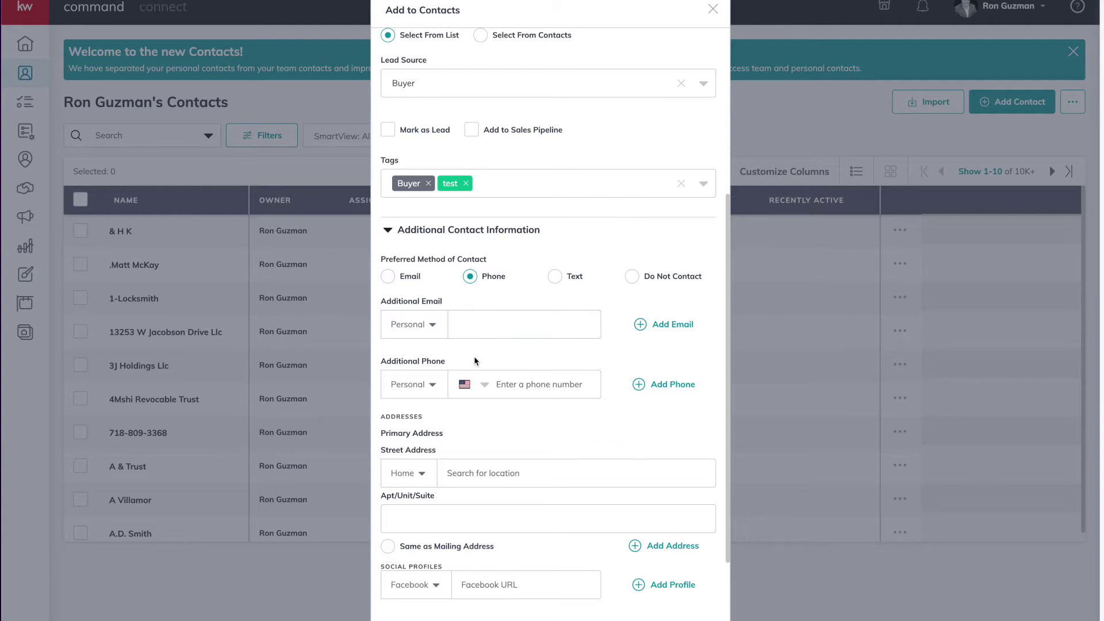
scroll(522, 427, "down", 2)
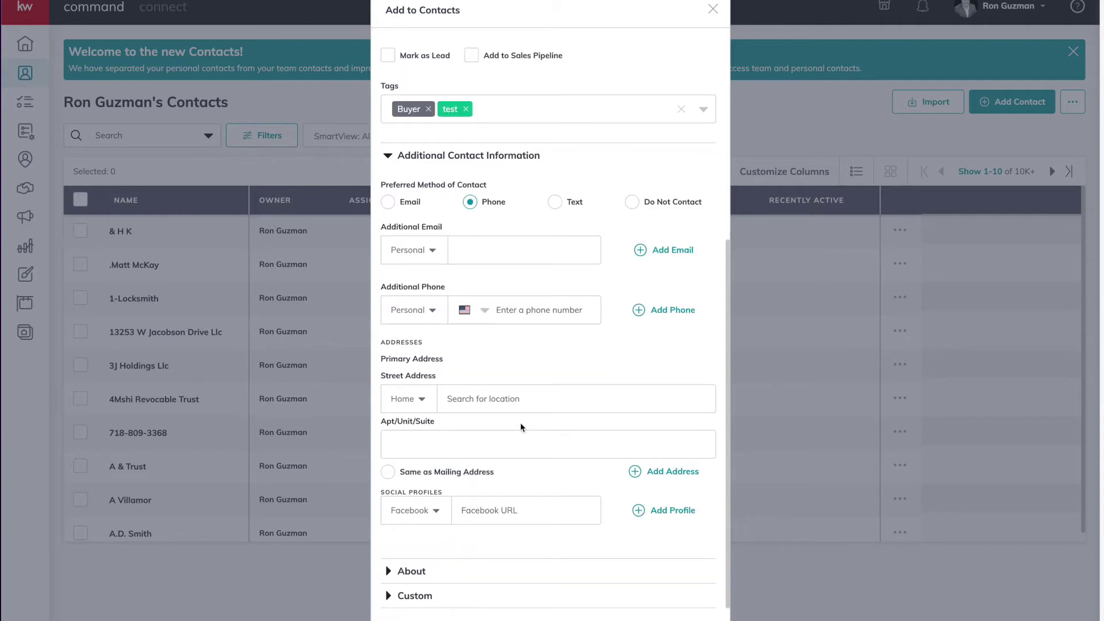
left_click(524, 402)
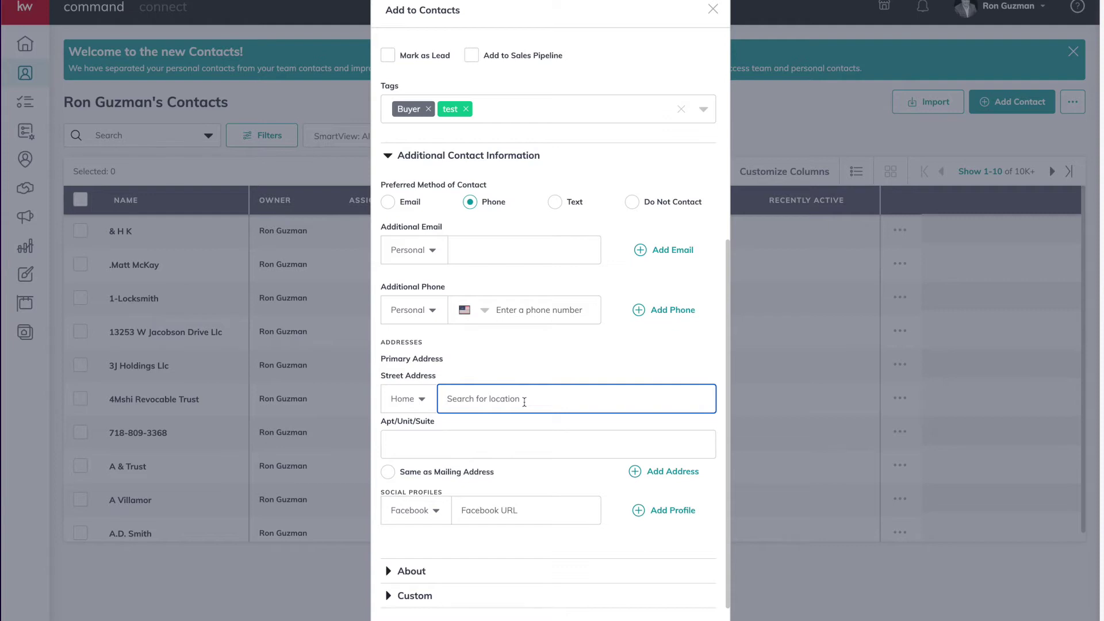
Fill in the street address from the suggestion for house number 2403 and mark it Same as Mailing Address
type("2403")
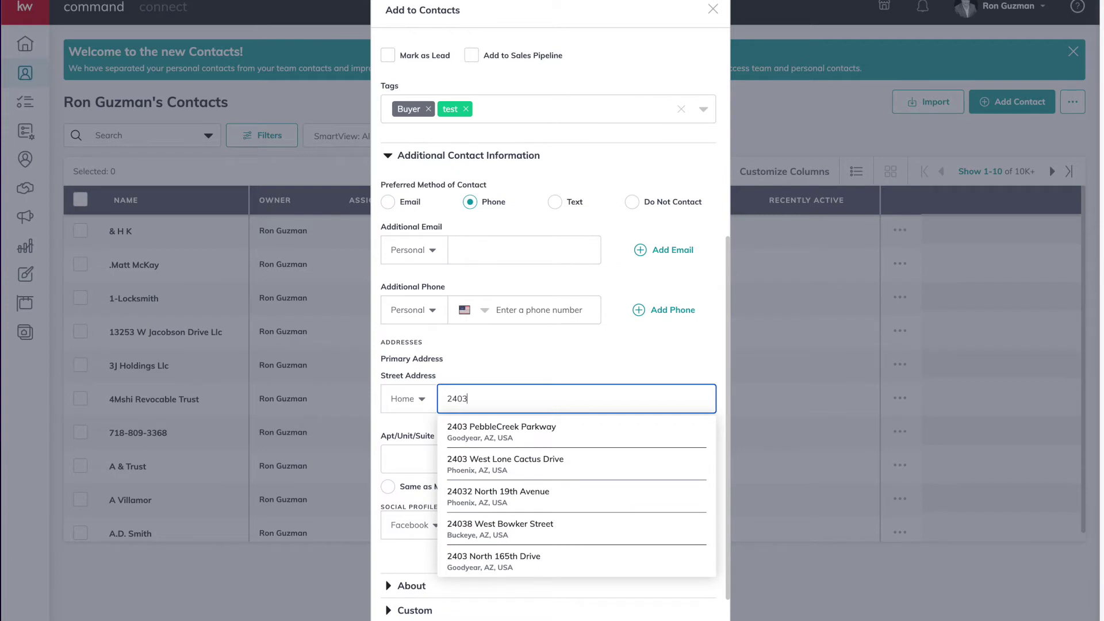
left_click(504, 432)
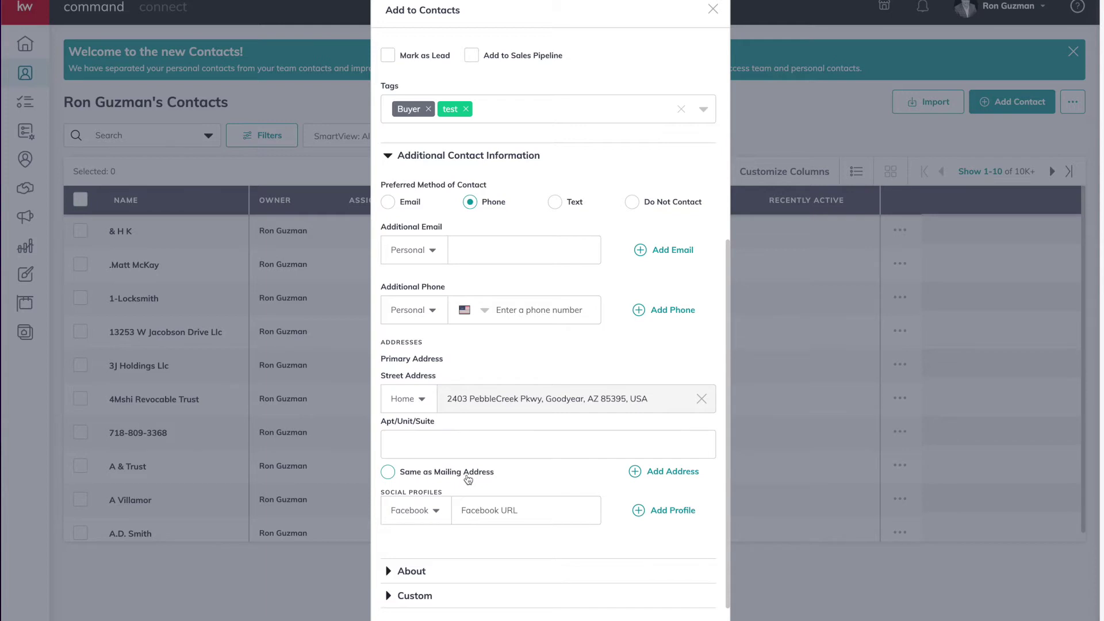
left_click(468, 478)
Browse the Social Profiles types and close the list without adding any
scroll(518, 477, "down", 1)
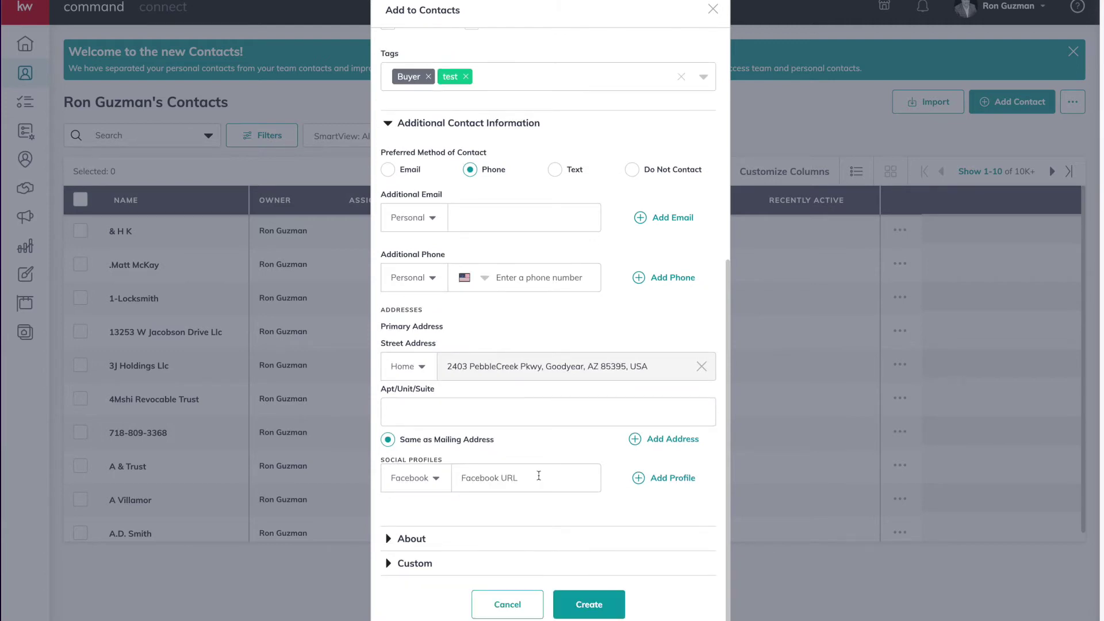
left_click(410, 488)
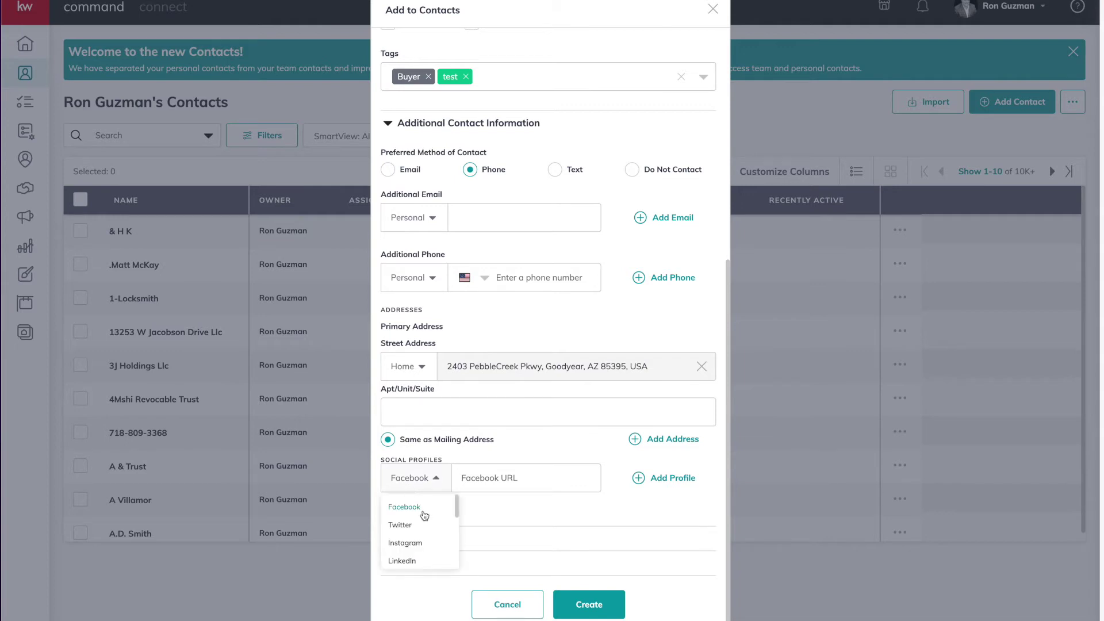
scroll(425, 518, "down", 3)
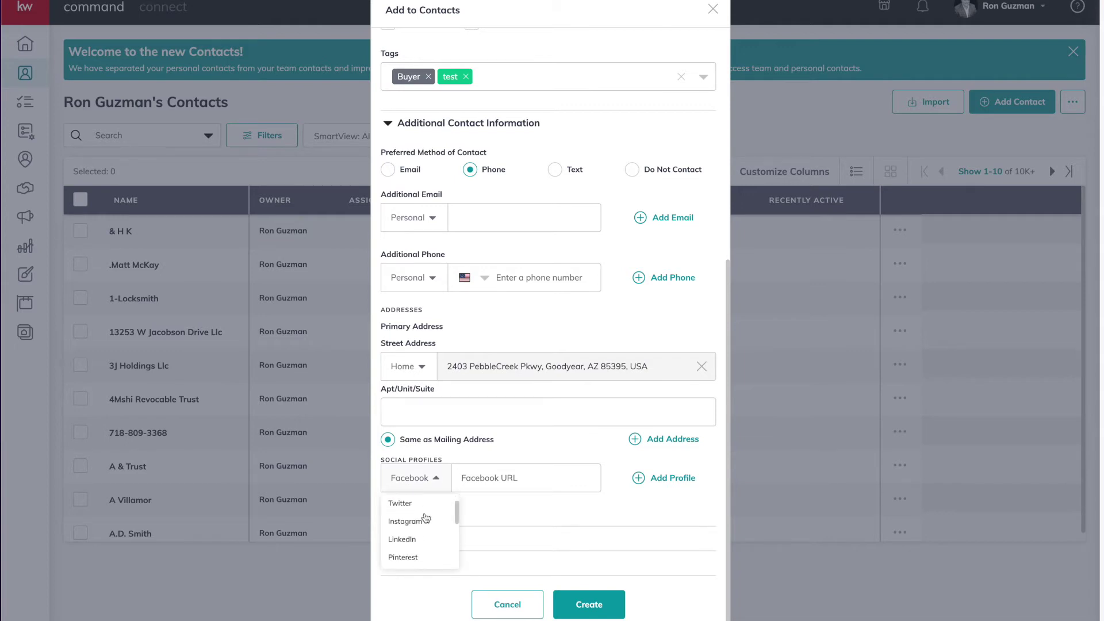
scroll(425, 518, "down", 3)
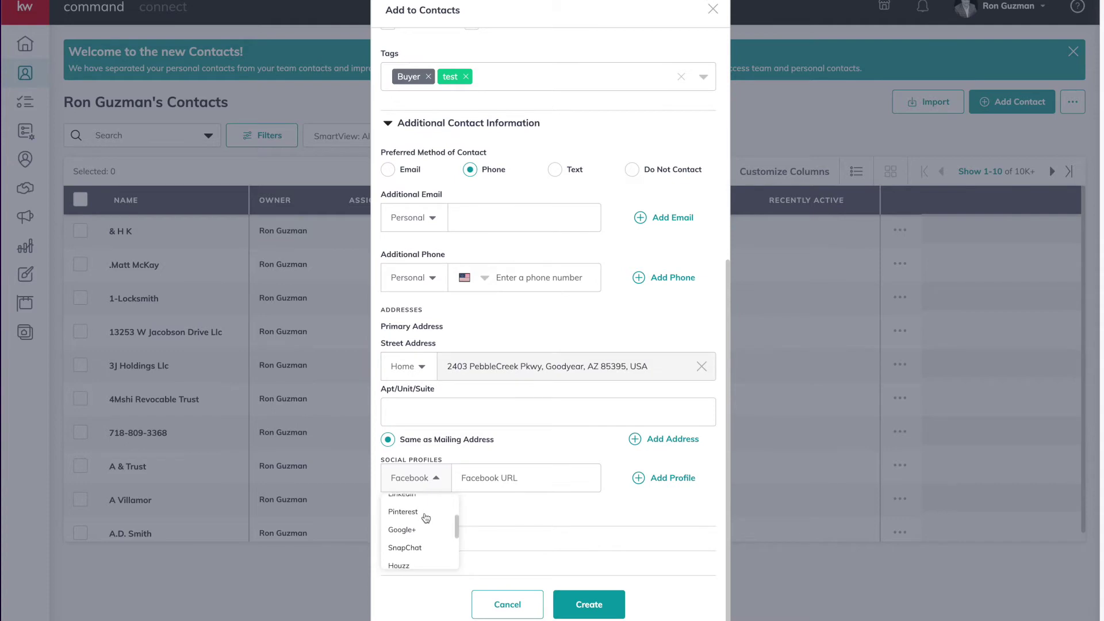
scroll(426, 518, "down", 4)
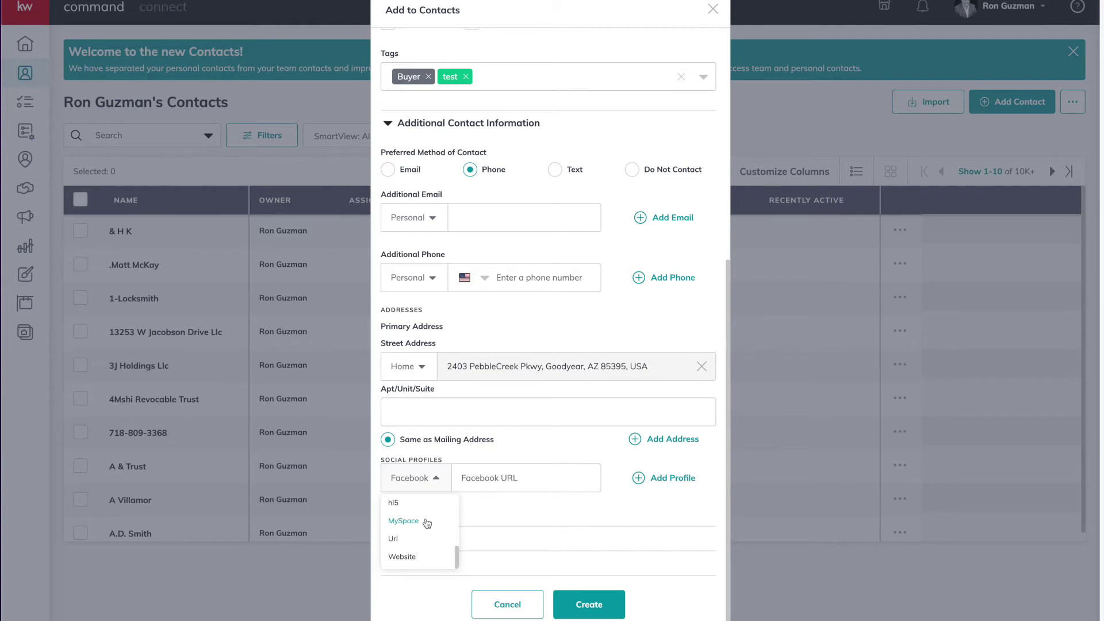
scroll(428, 520, "up", 8)
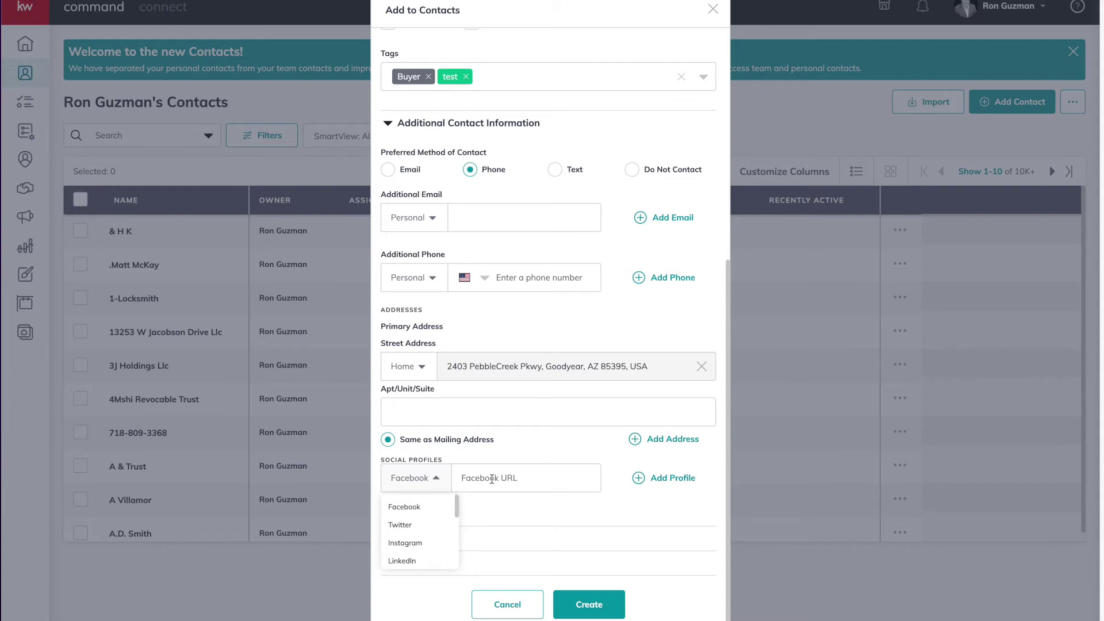
left_click(511, 510)
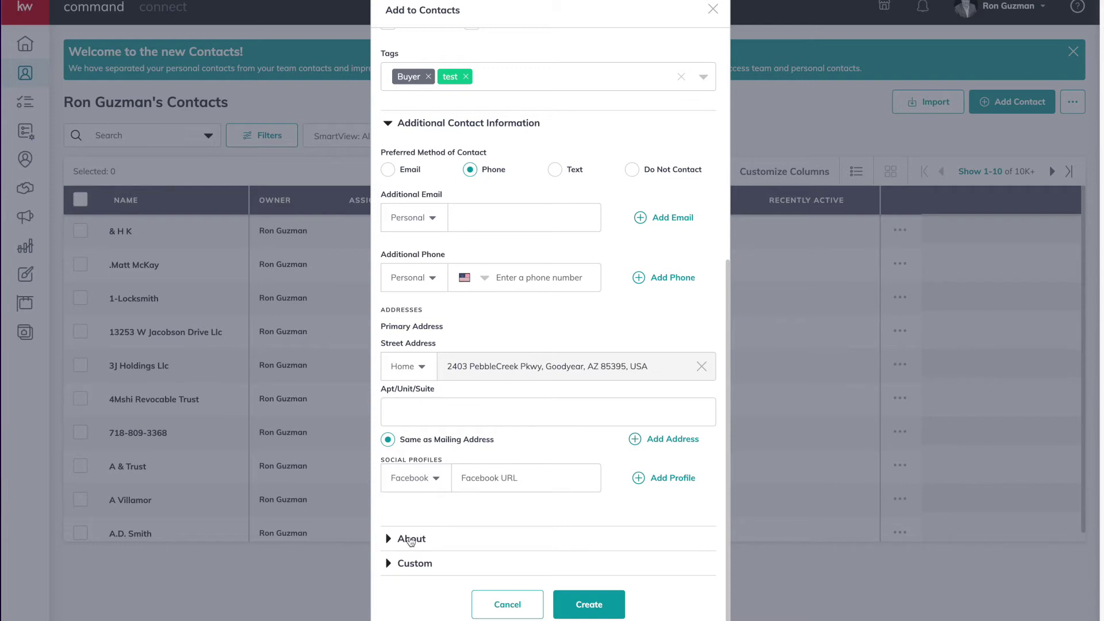
In About, enter the legal name and the description 'Meet at a local chamber event, wants to upsize in 2025'
left_click(411, 540)
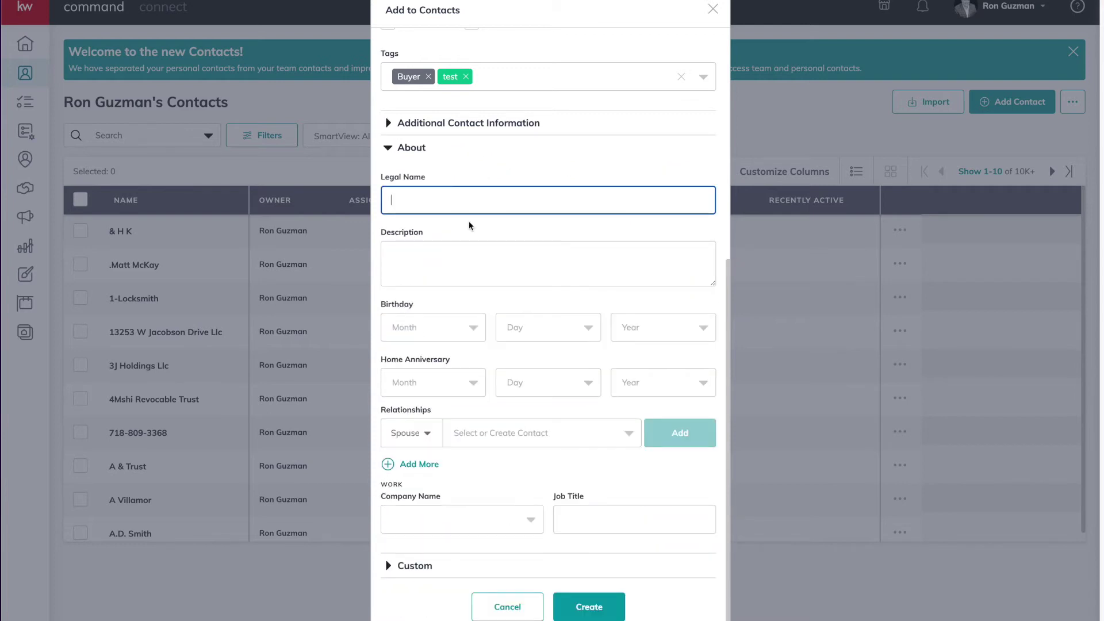
left_click(461, 257)
type("Meet at a local chamber event")
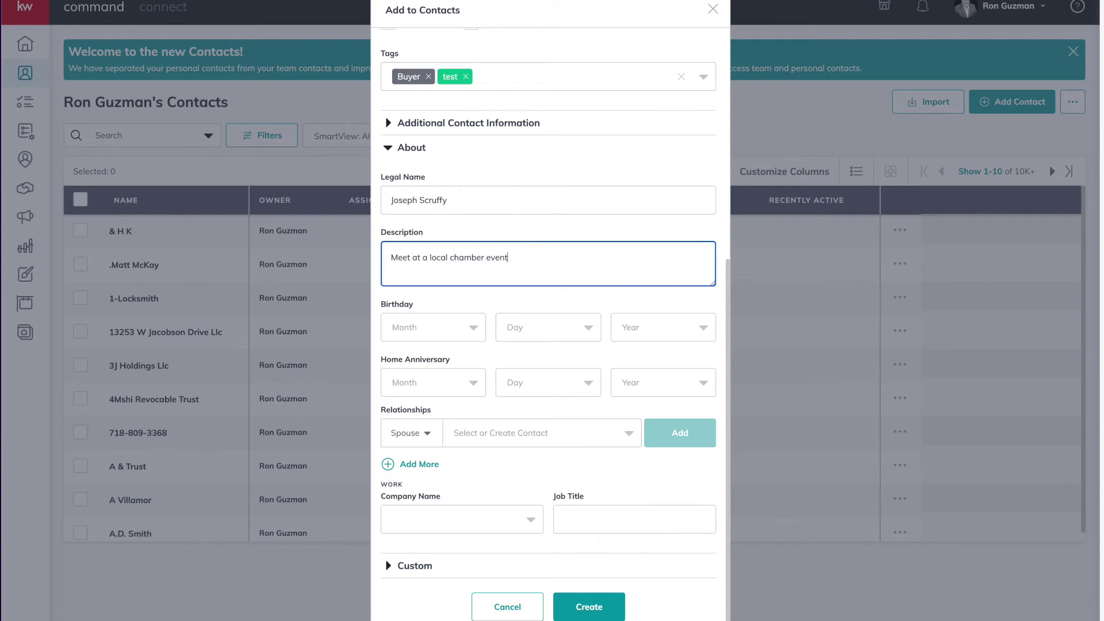
type(", wants to upsize in 2025")
left_click(448, 326)
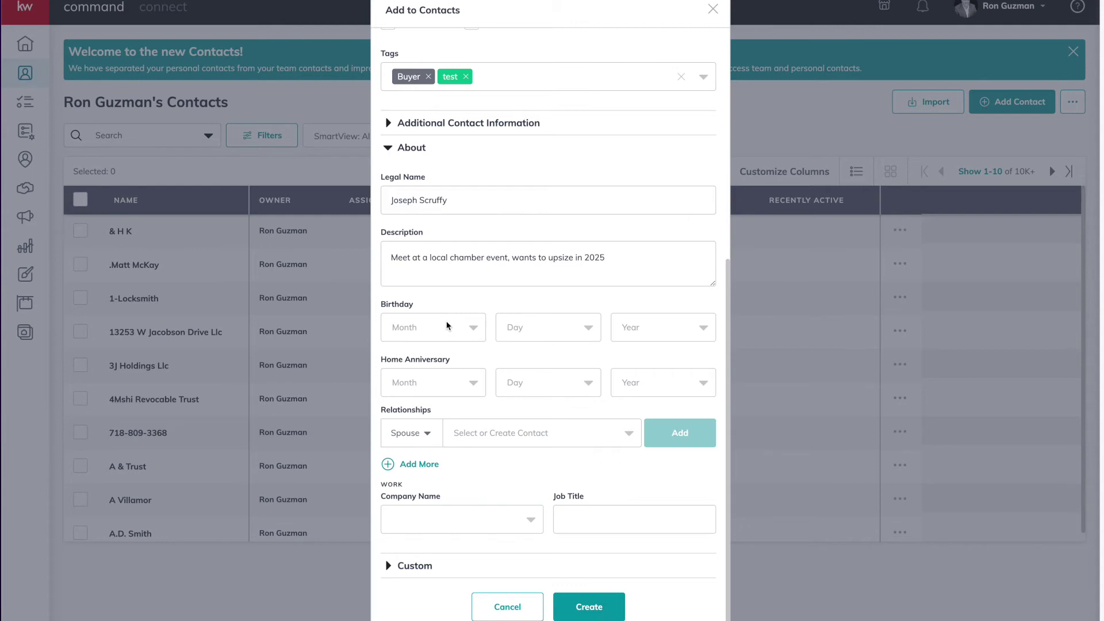
scroll(492, 357, "down", 1)
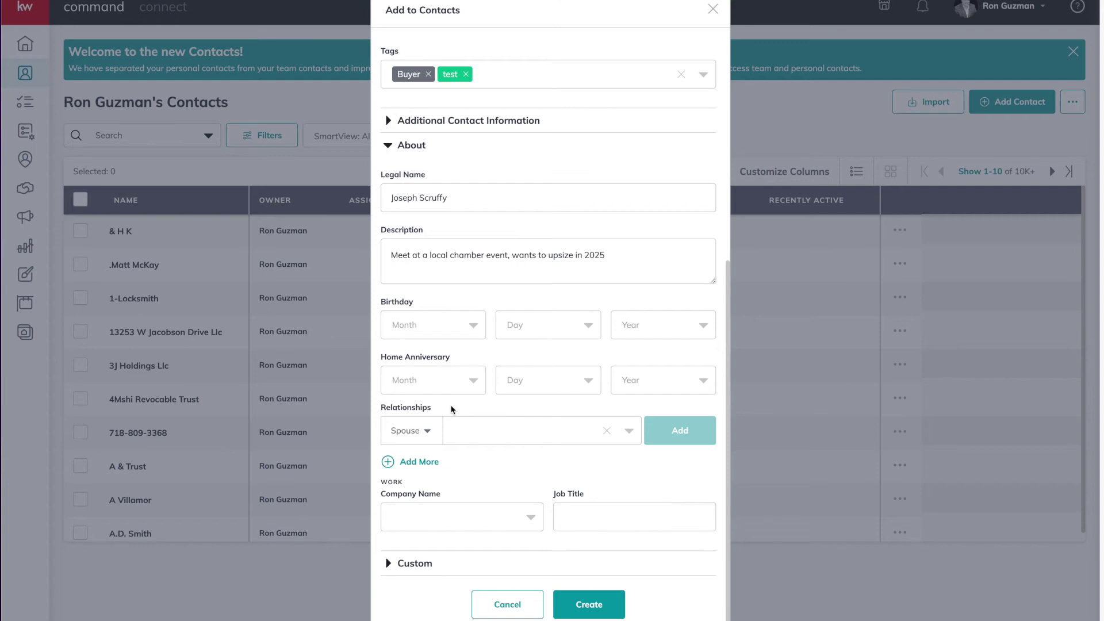
Link the spouse under Relationships, add a second relationship row, and collapse About
left_click(455, 429)
left_click(489, 457)
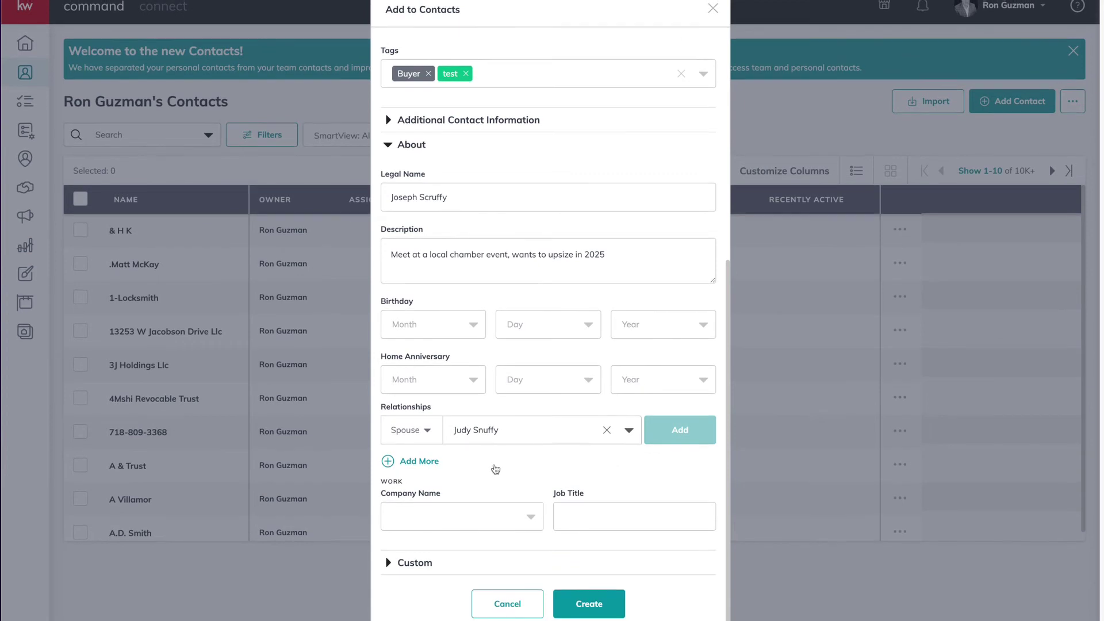
left_click(420, 461)
left_click(426, 493)
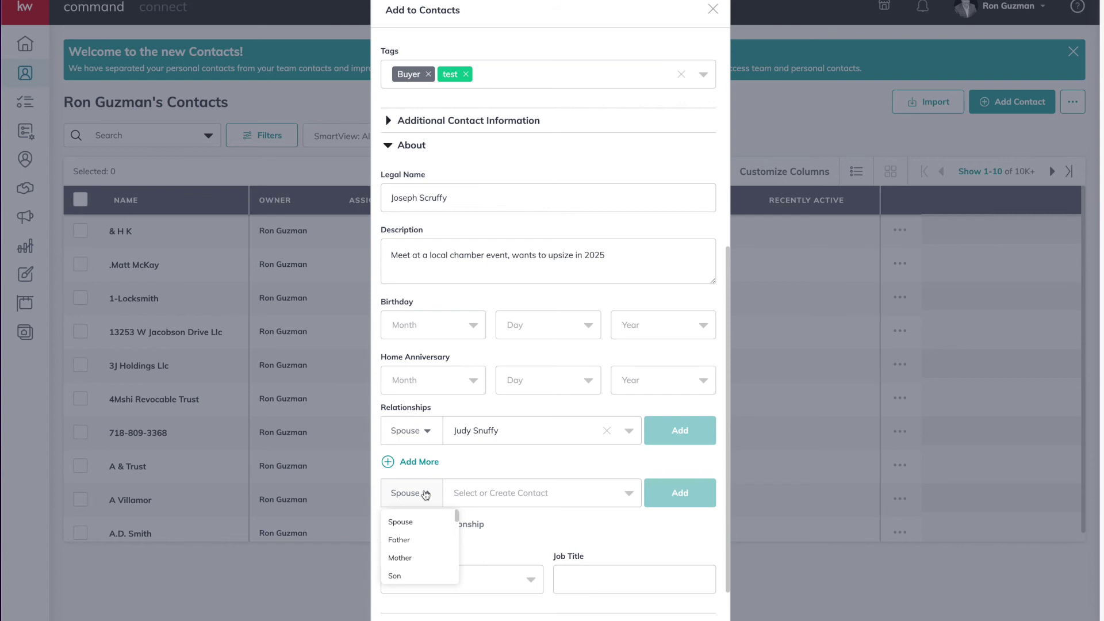
scroll(498, 551, "down", 1)
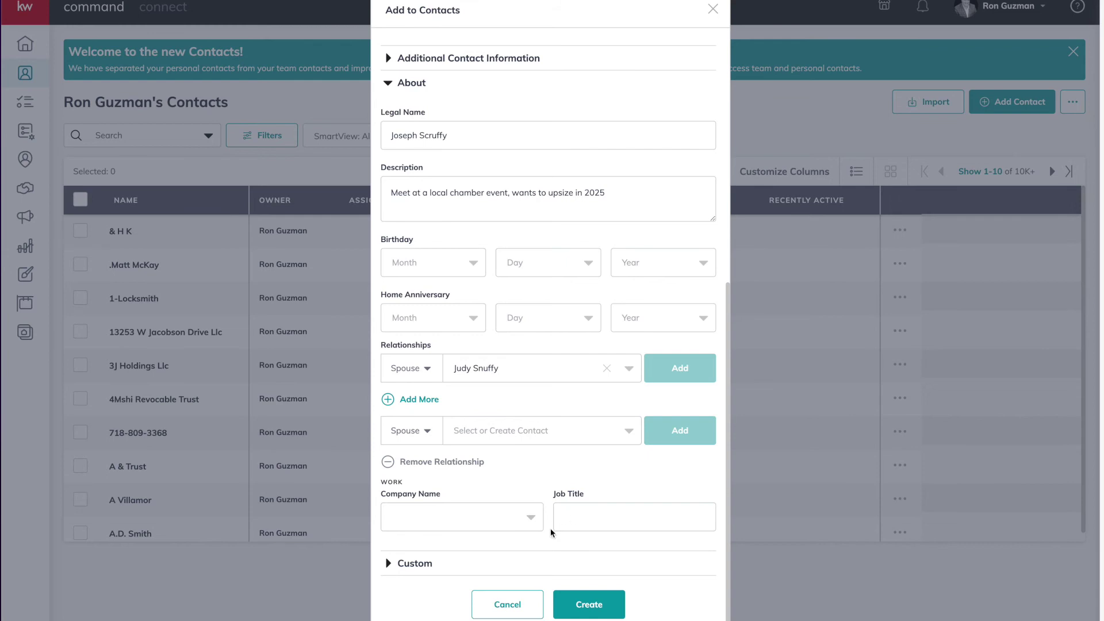
left_click(425, 565)
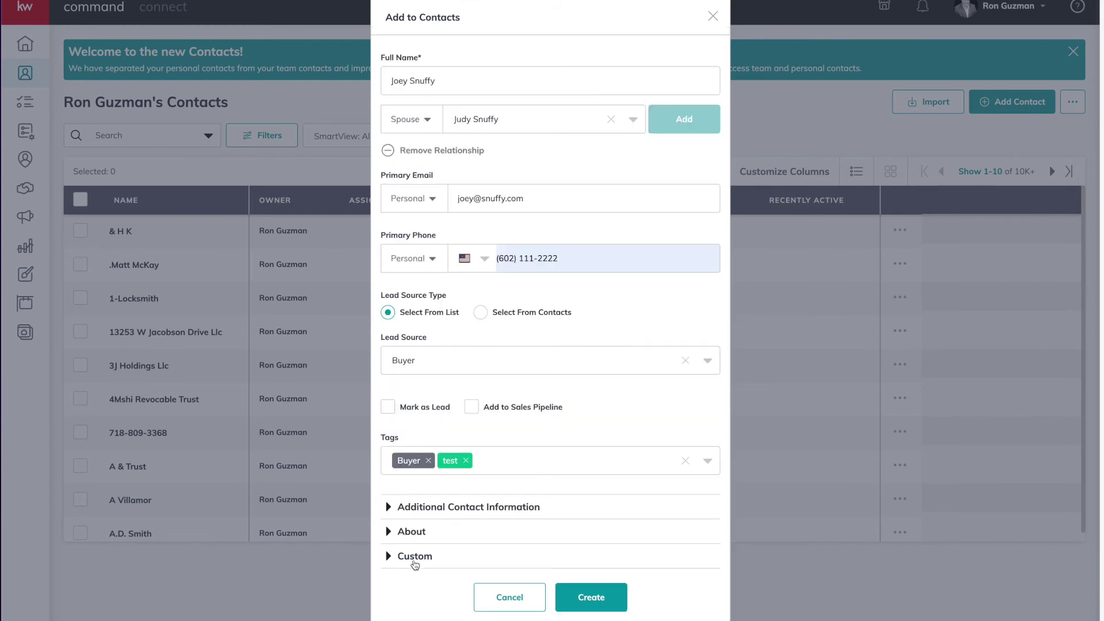
Add a blank custom field row in Custom, browse the field options without choosing, and collapse Custom
left_click(416, 557)
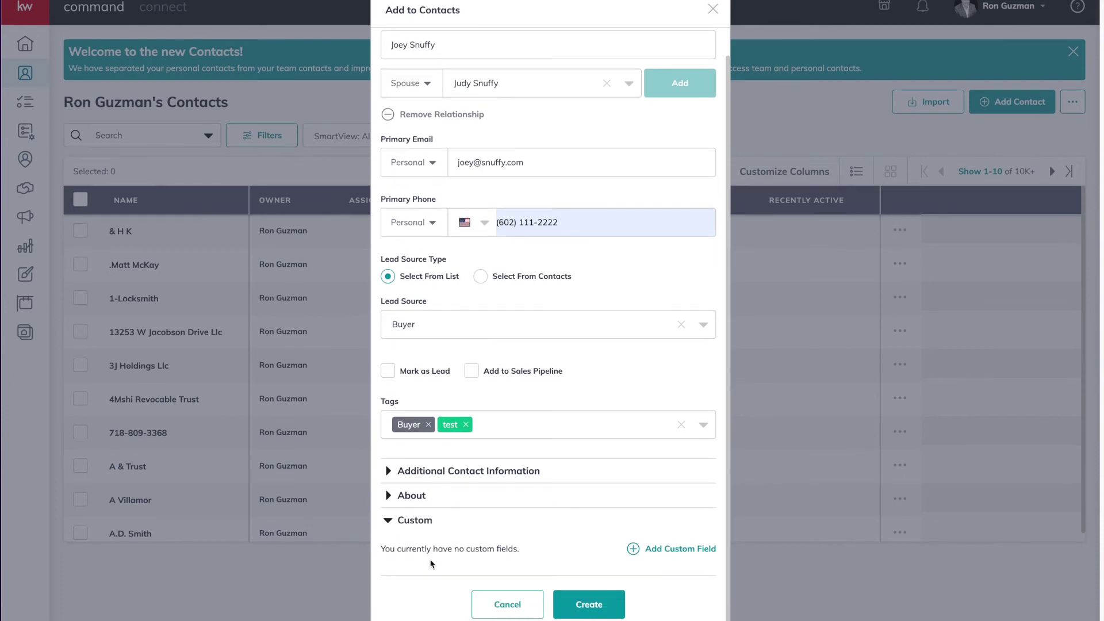
left_click(650, 549)
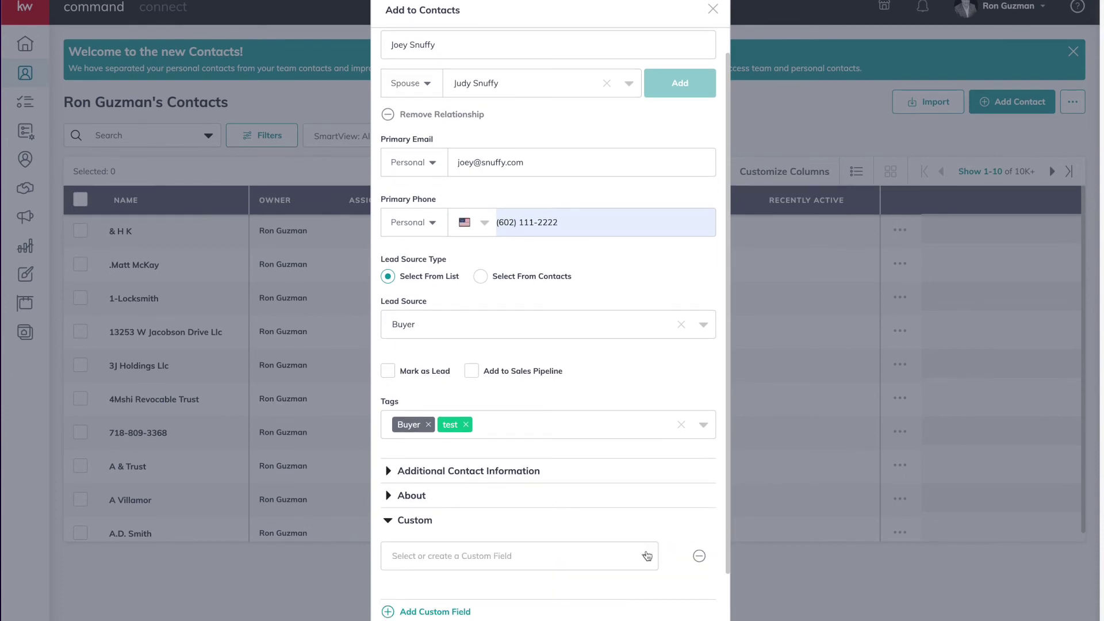
left_click(646, 556)
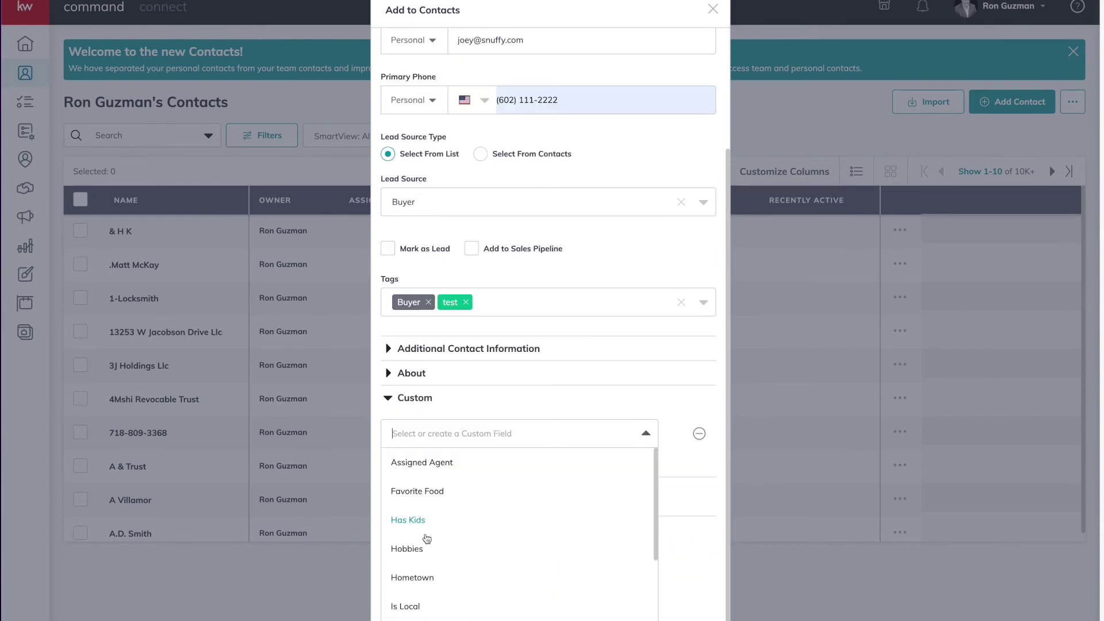
scroll(426, 579, "down", 1)
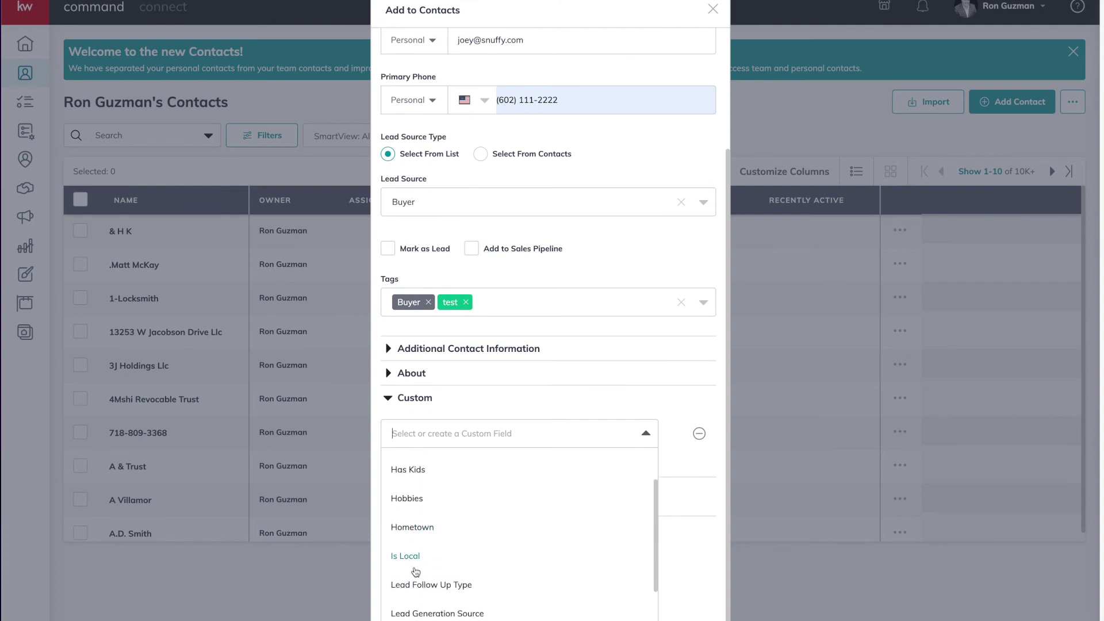
scroll(411, 559, "down", 1)
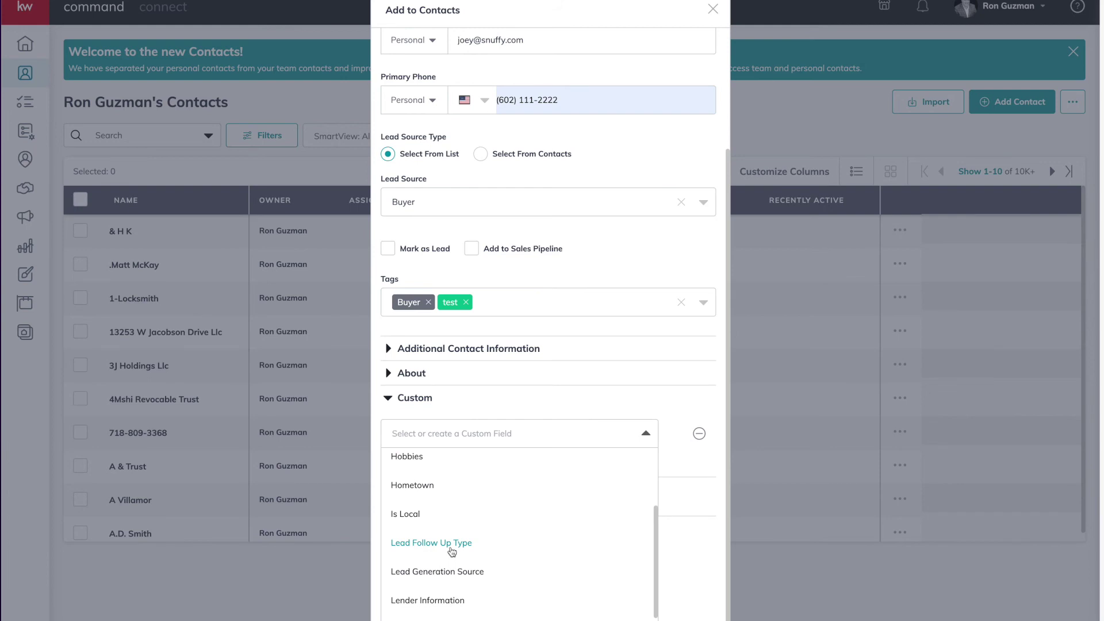
scroll(452, 569, "down", 1)
scroll(588, 577, "up", 3)
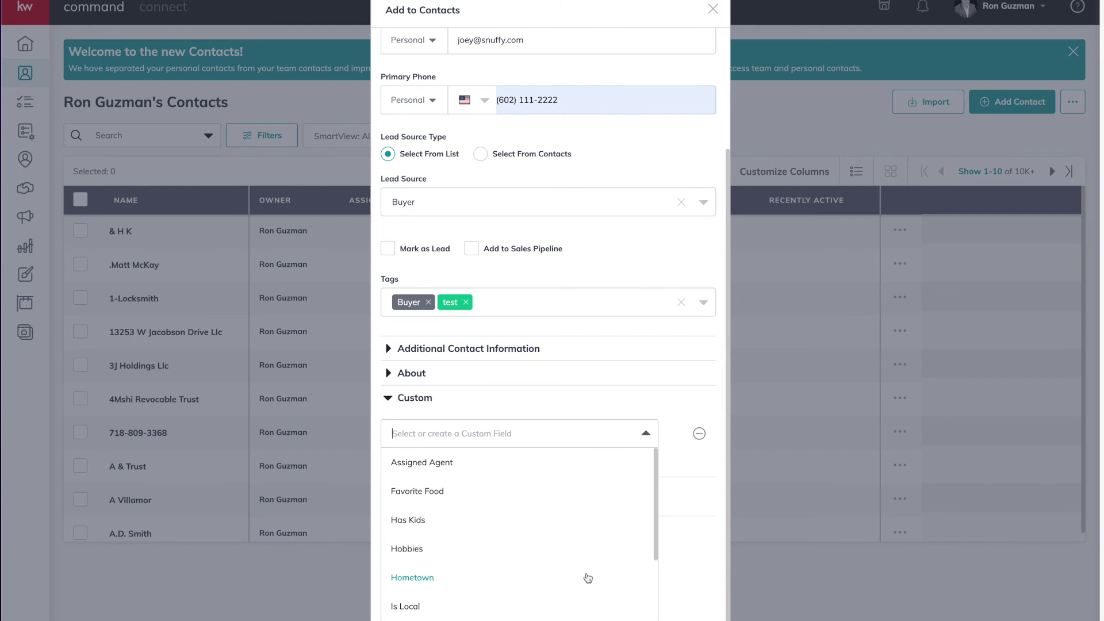
key("Escape")
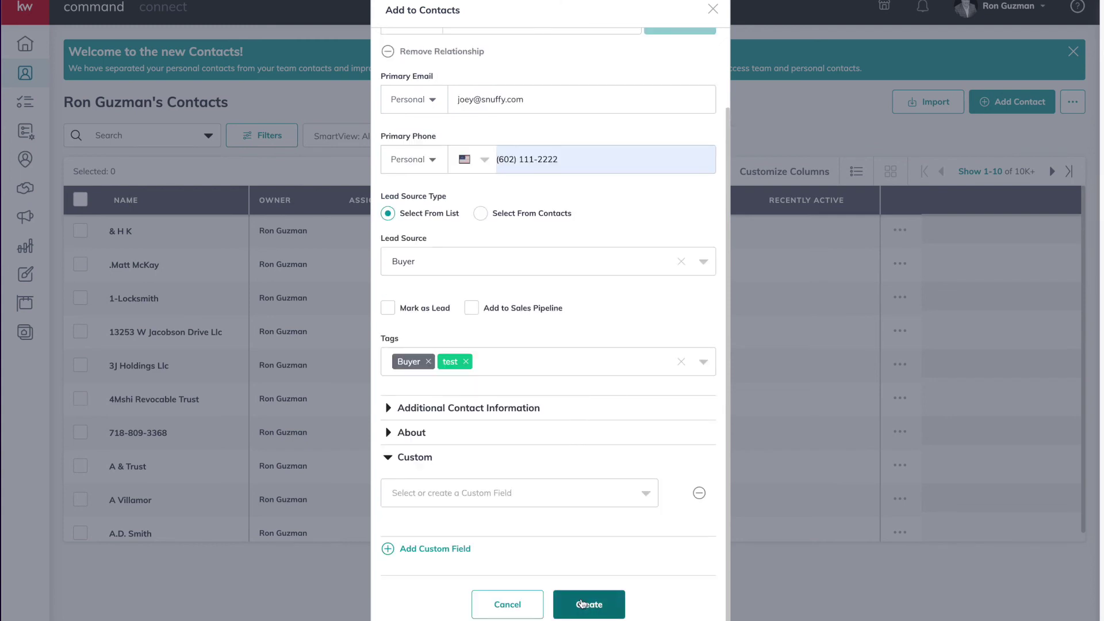
left_click(389, 459)
Save the new contact, filter the contact list by its surname, and open its profile
left_click(566, 604)
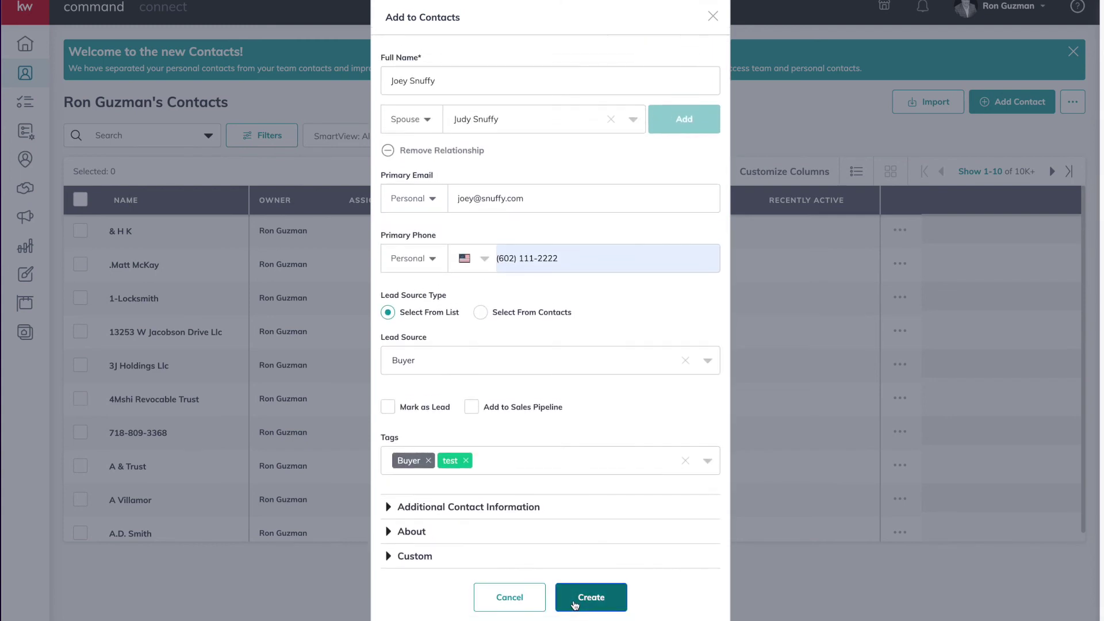
left_click(156, 133)
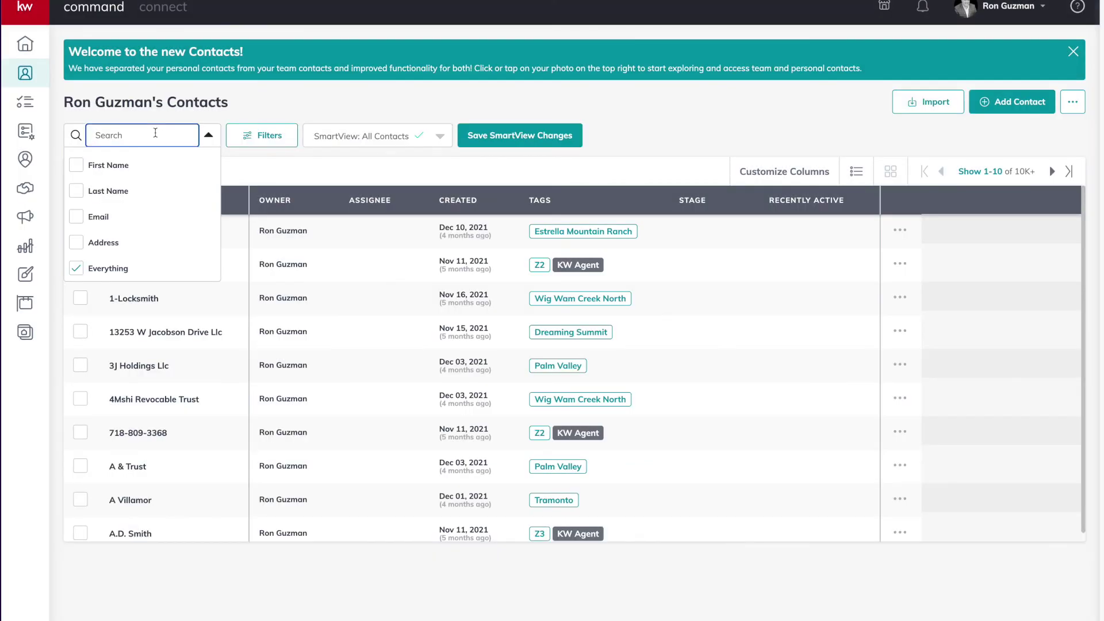
type("s")
type("fy")
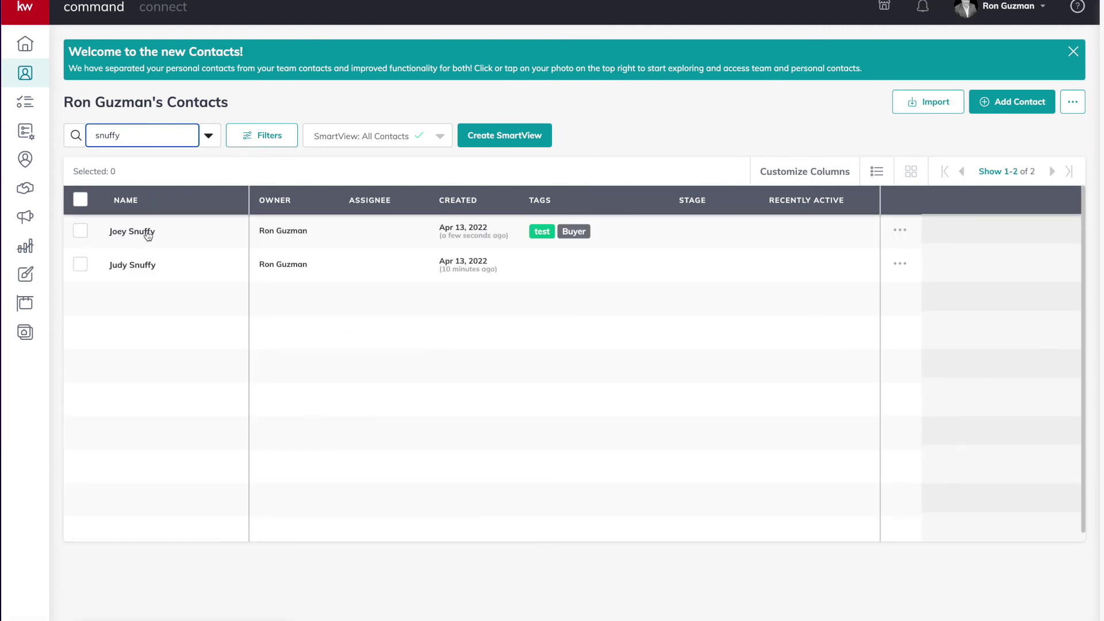
left_click(143, 266)
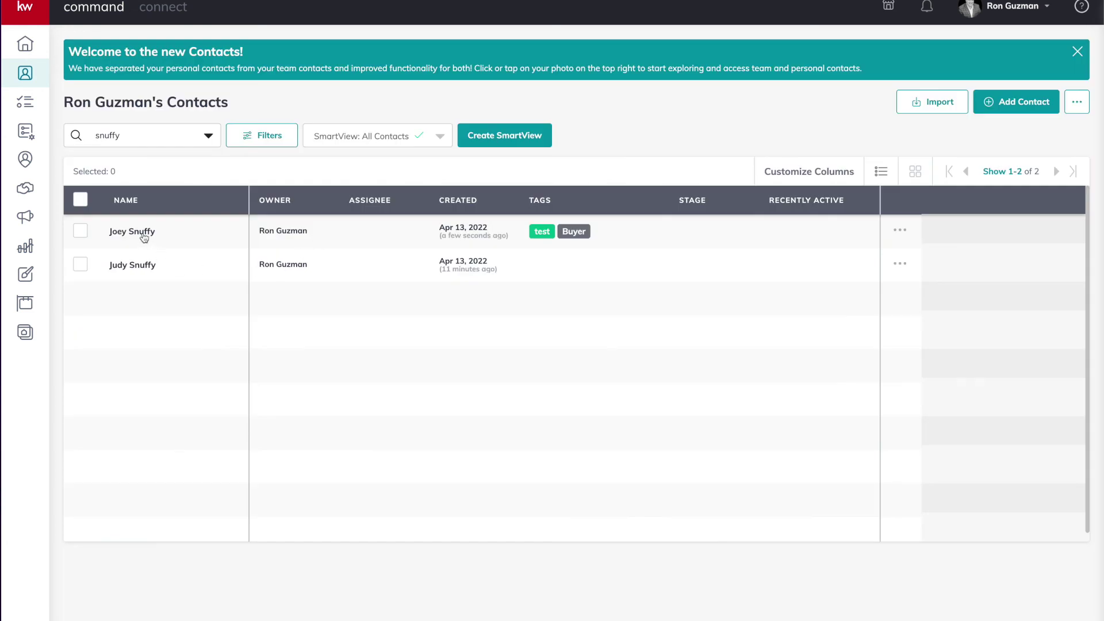
left_click(145, 237)
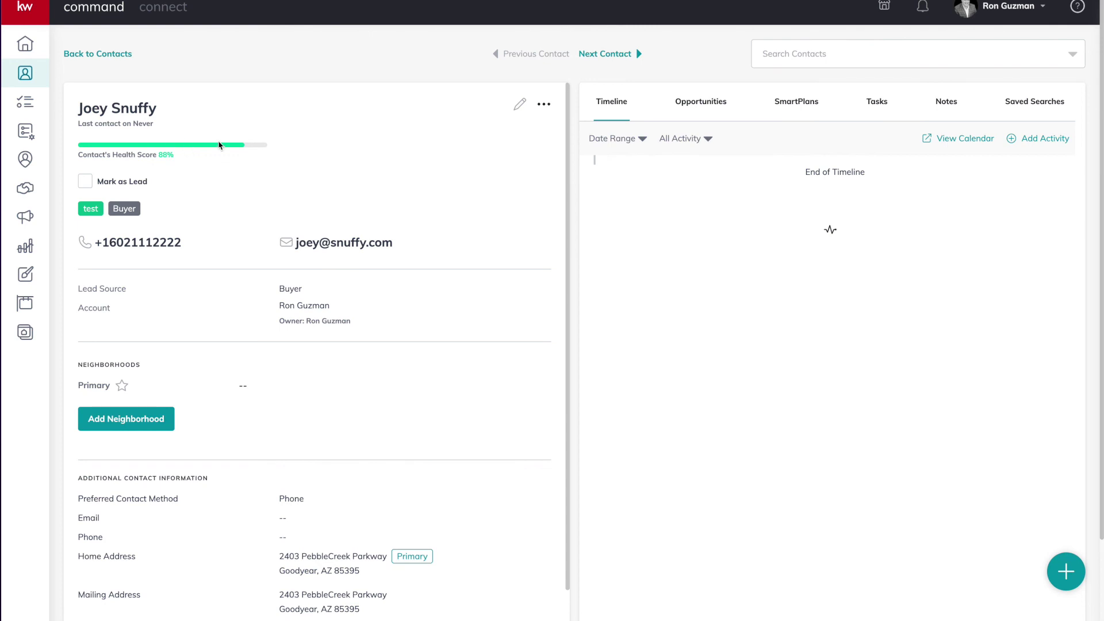
Scroll through the new contact's saved profile details, checking the saved phone number
scroll(234, 144, "down", 4)
left_click_drag(79, 254, 183, 258)
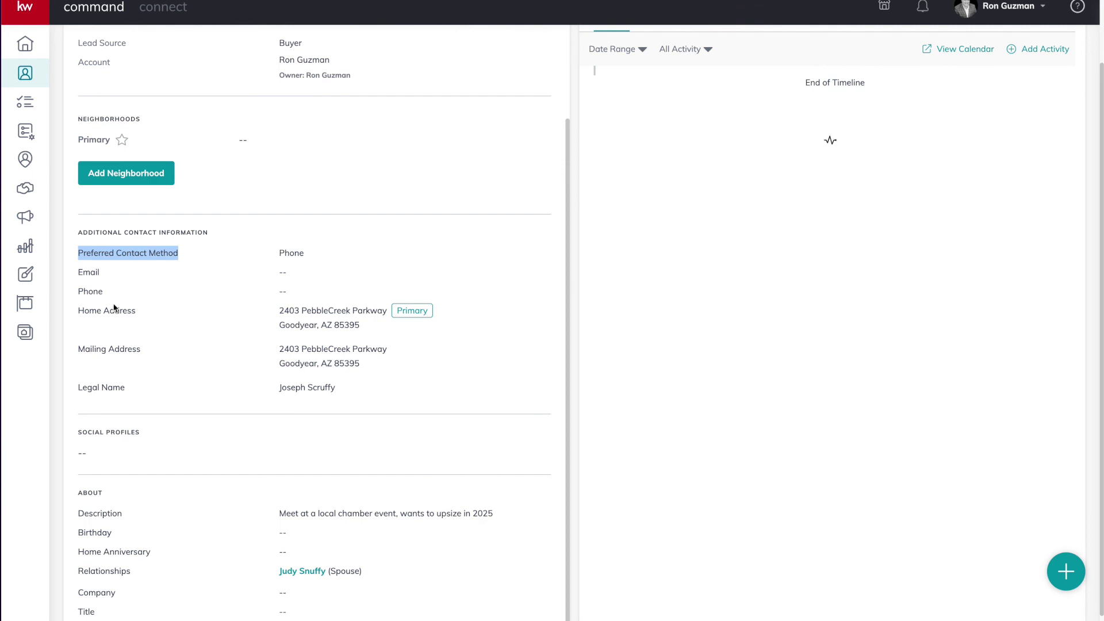
scroll(114, 308, "down", 1)
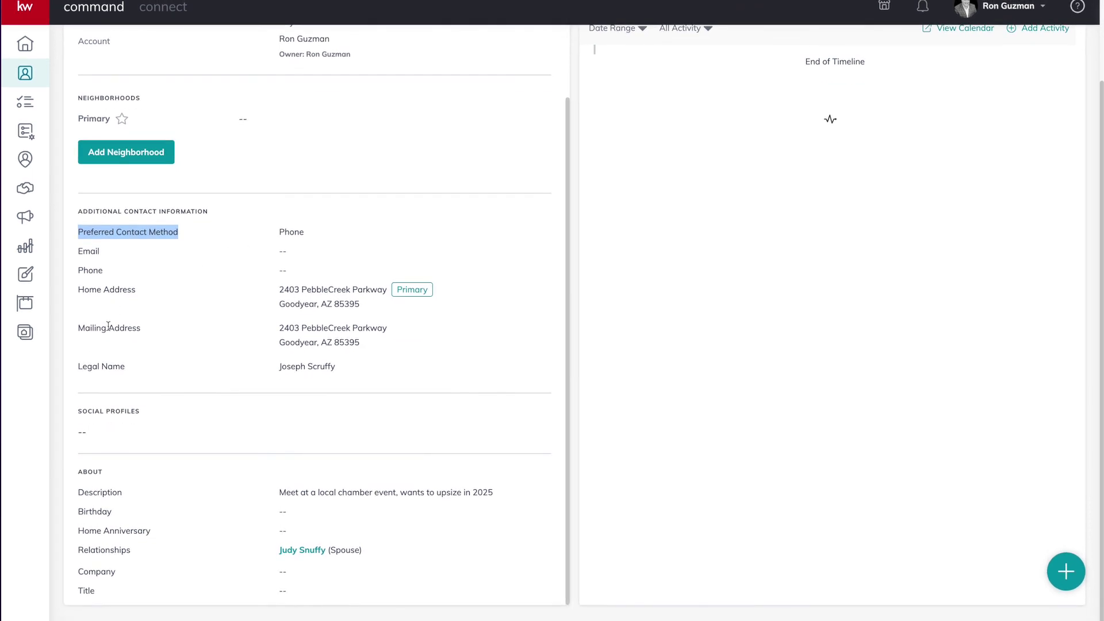
scroll(148, 329, "up", 3)
scroll(149, 333, "up", 2)
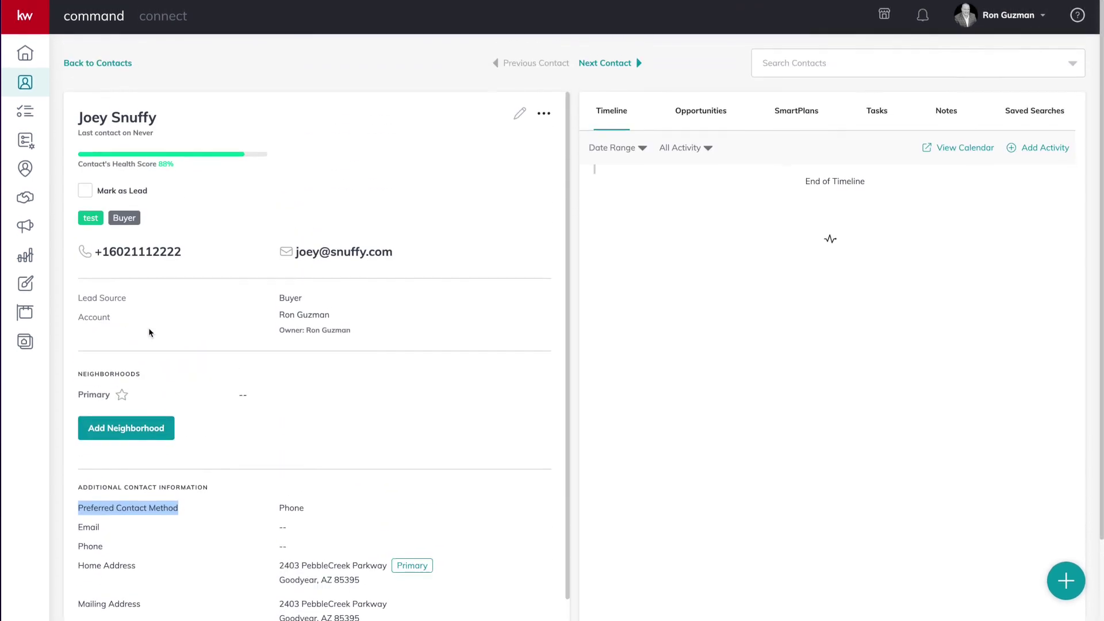
scroll(150, 331, "down", 1)
left_click(187, 222)
left_click_drag(188, 222, 88, 222)
left_click(172, 233)
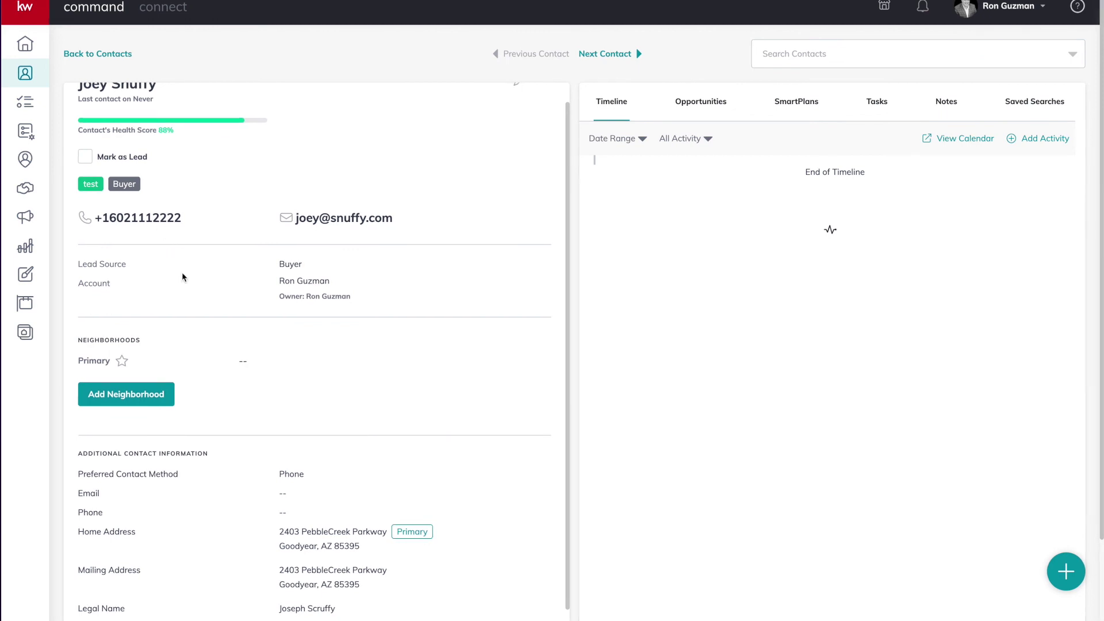
scroll(182, 272, "up", 1)
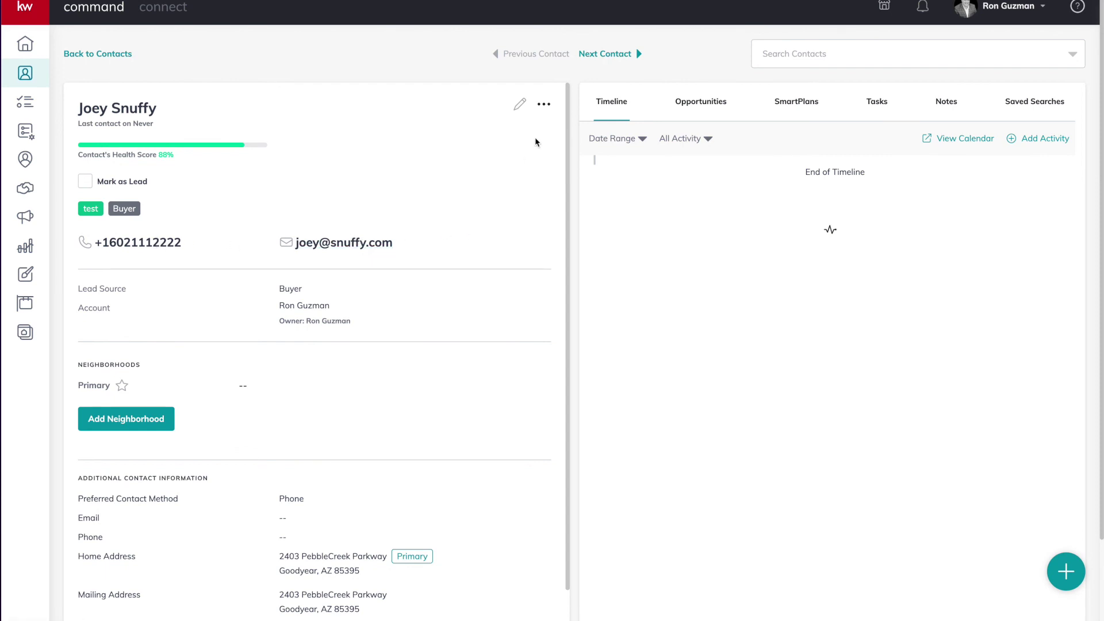
Show the contact's SmartPlans tab, confirming none are assigned yet
left_click(794, 107)
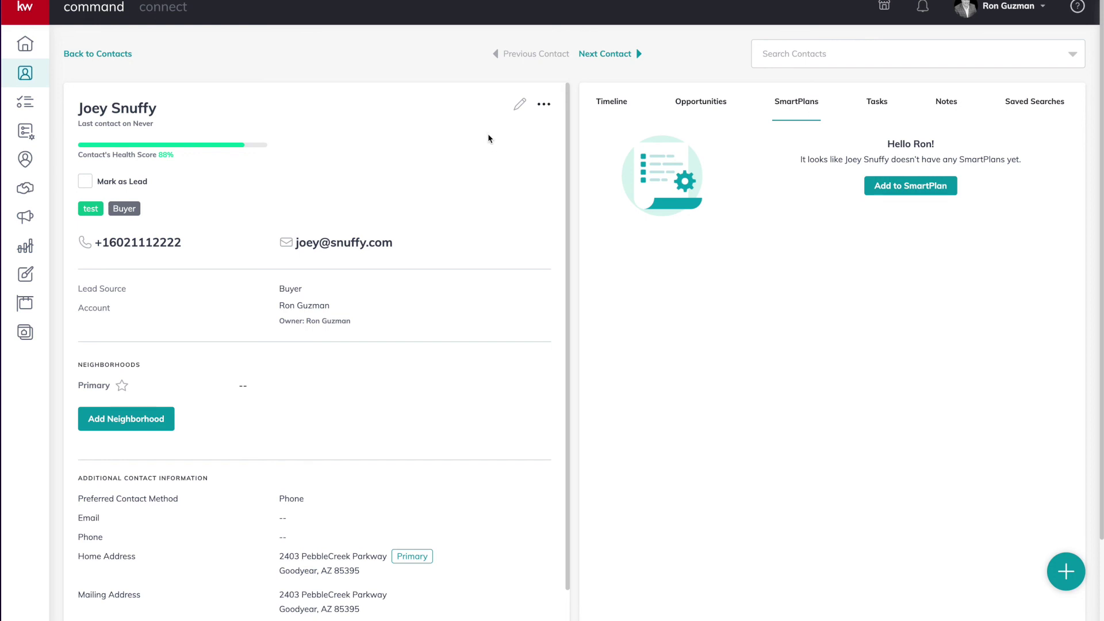
scroll(459, 195, "down", 5)
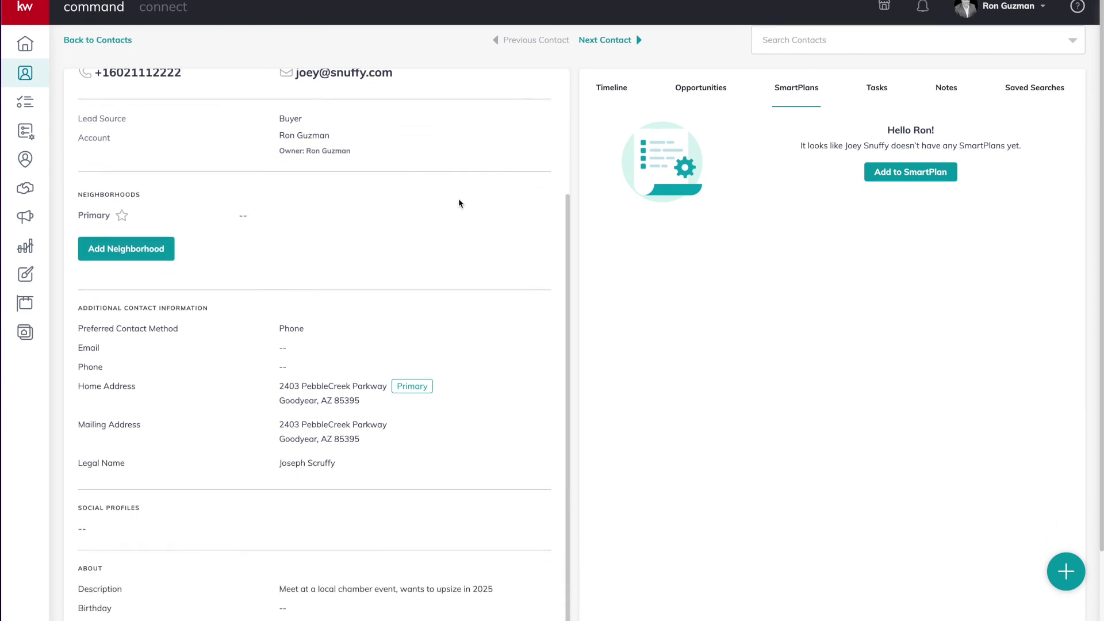
scroll(458, 203, "up", 5)
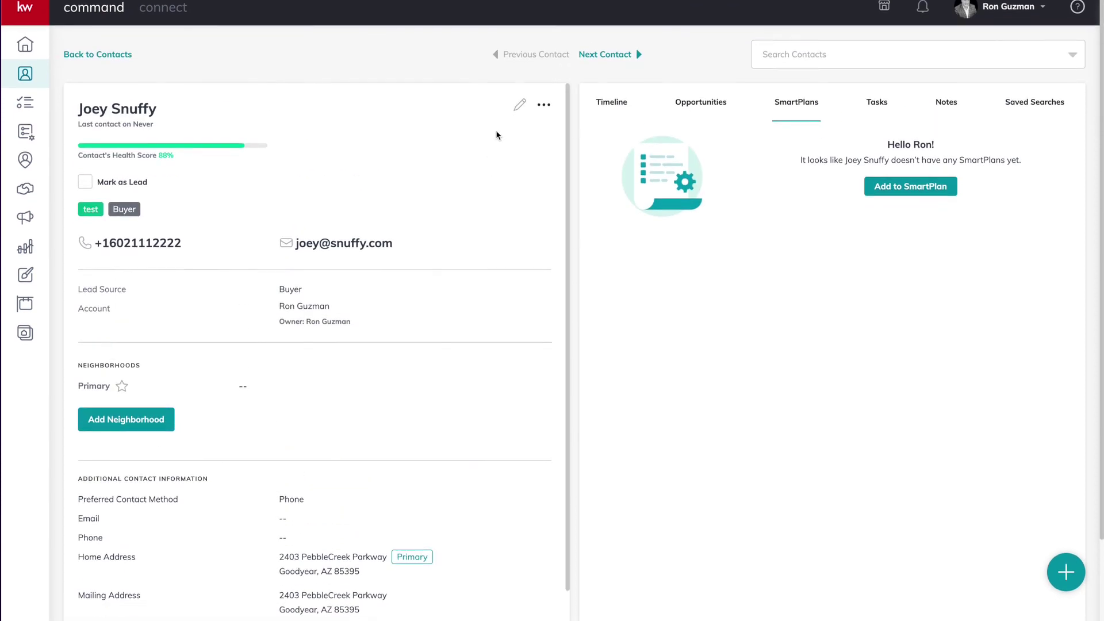
left_click(518, 109)
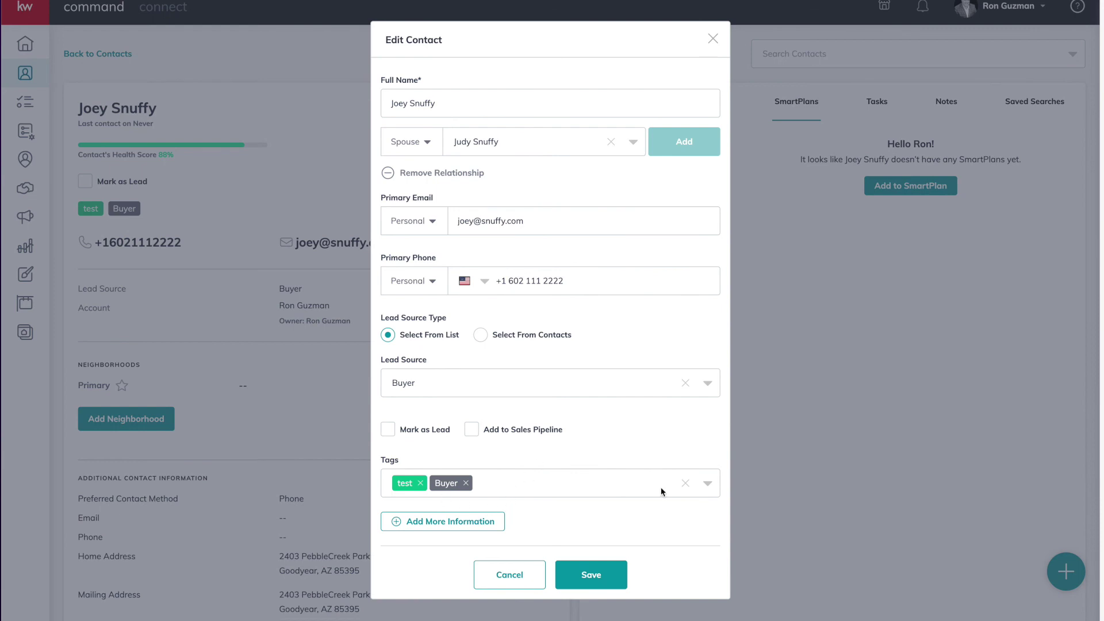
left_click(265, 75)
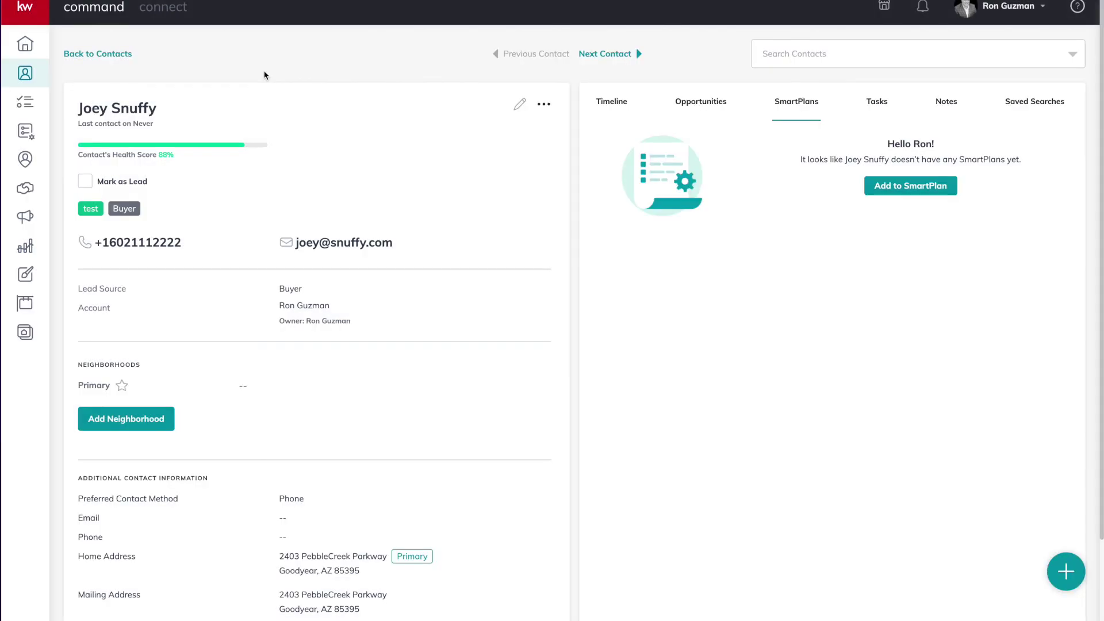